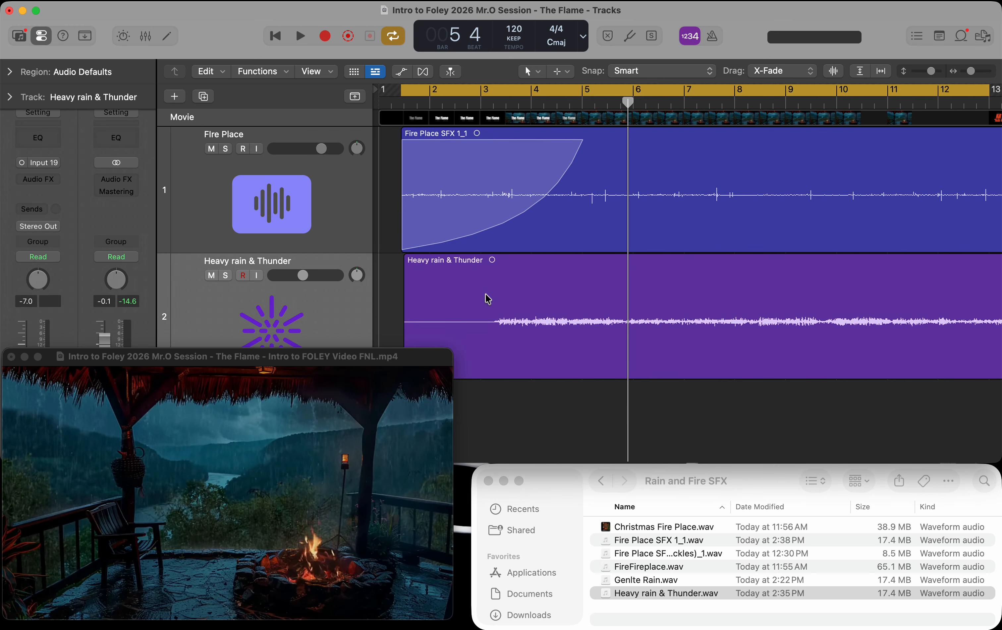
Trim the Heavy rain & Thunder region's start to the next transient and align it with the start of the Fire Place region.
right_click(483, 303)
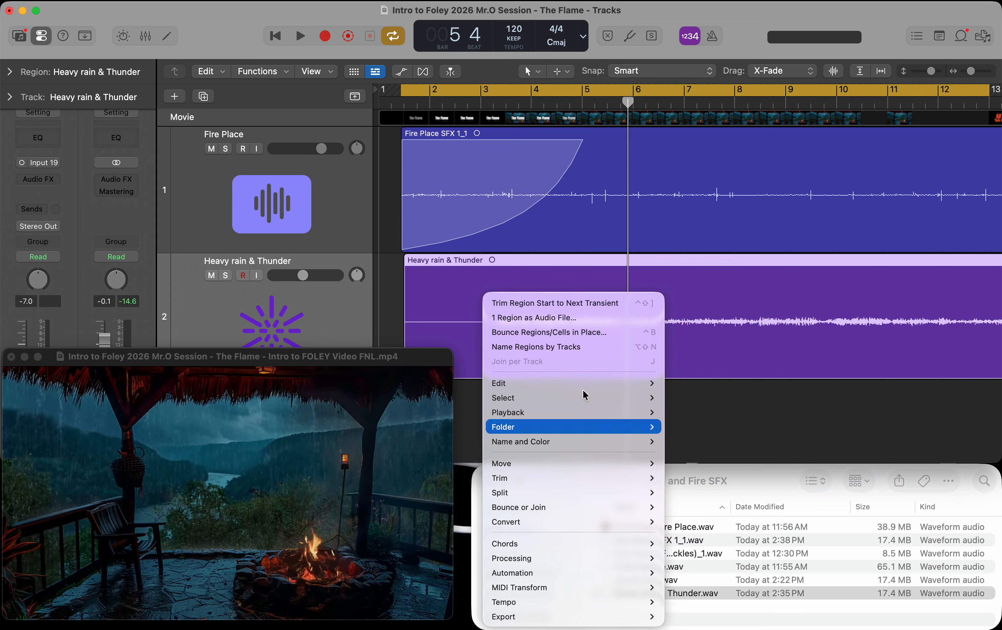
left_click(527, 304)
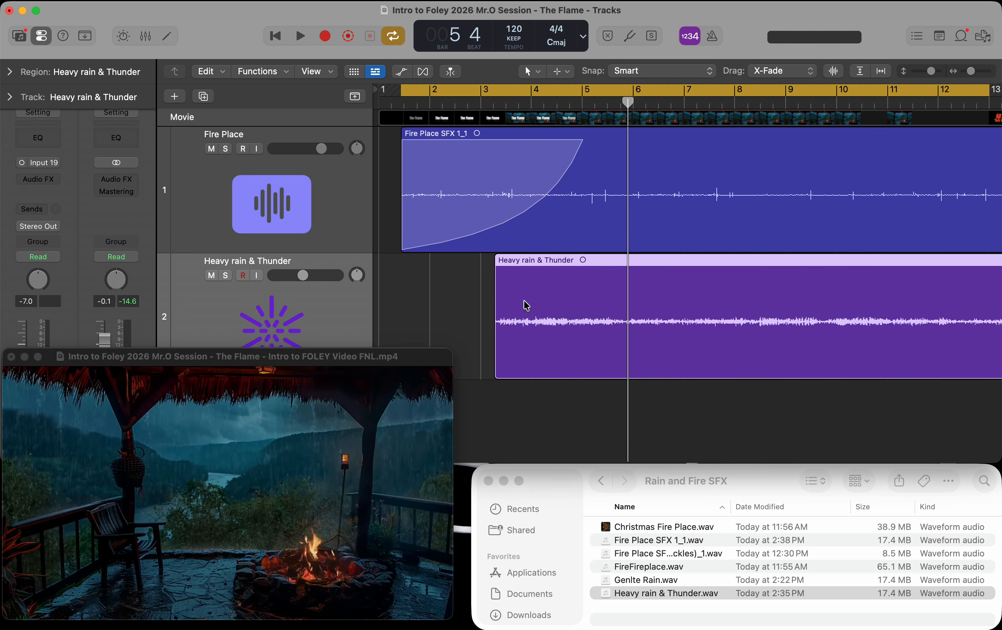
left_click_drag(747, 290, 657, 309)
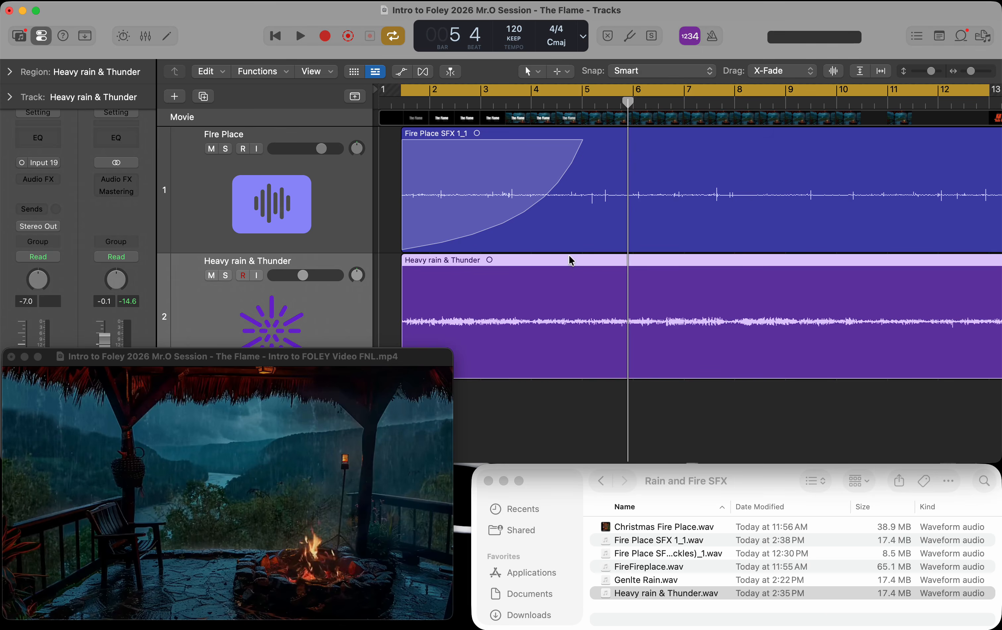
Add a curved fade-in to the Heavy rain & Thunder region, ending just before bar 5 and matching the Fire Place fade's shape.
key("t")
key("a")
left_click_drag(406, 283, 579, 293)
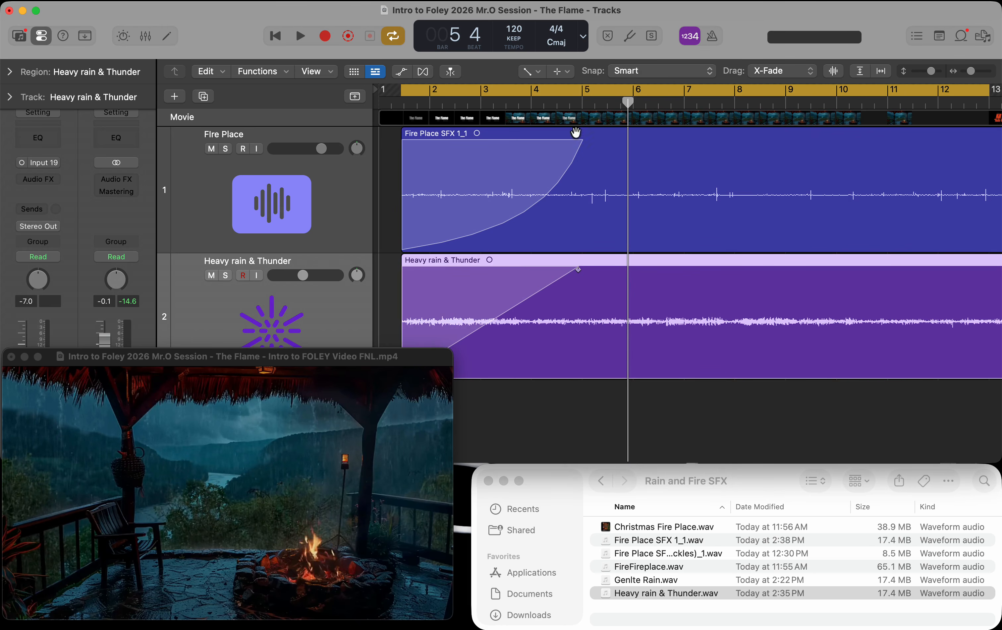
left_click_drag(437, 296, 458, 301)
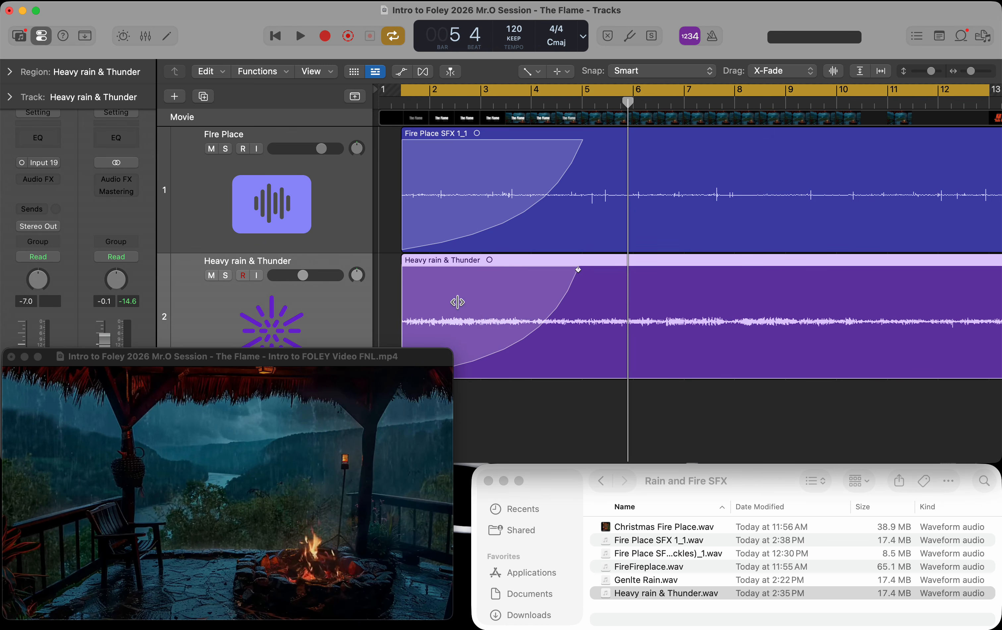
Play the project from the beginning to hear the Fire Place and Heavy rain & Thunder tracks together, stopping around bar 6.
left_click(331, 226)
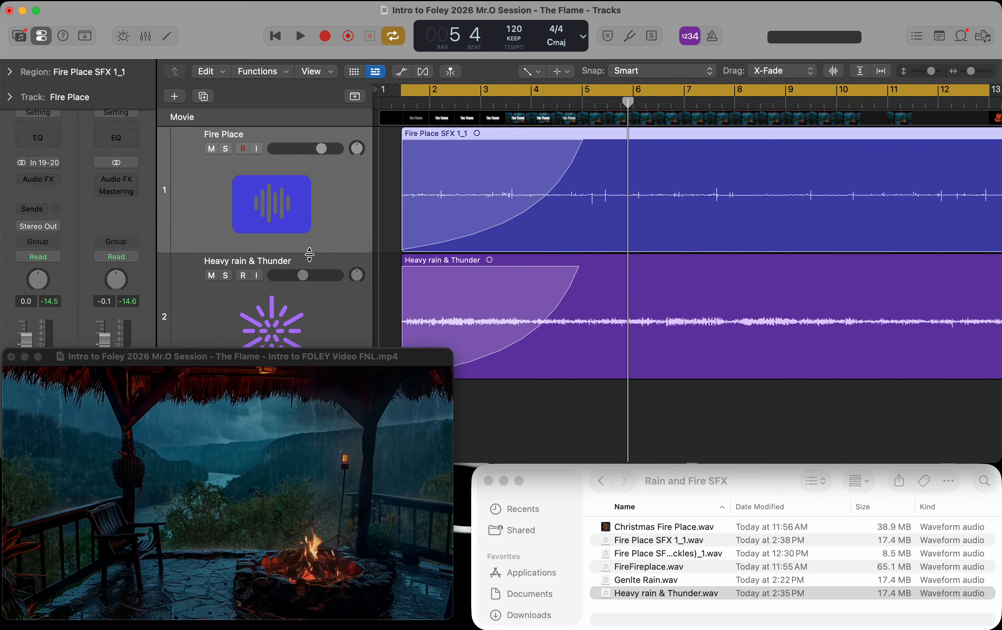
mouse_move(302, 276)
left_mouse_down()
mouse_move(327, 276)
mouse_move(303, 275)
left_mouse_up()
left_click(391, 298)
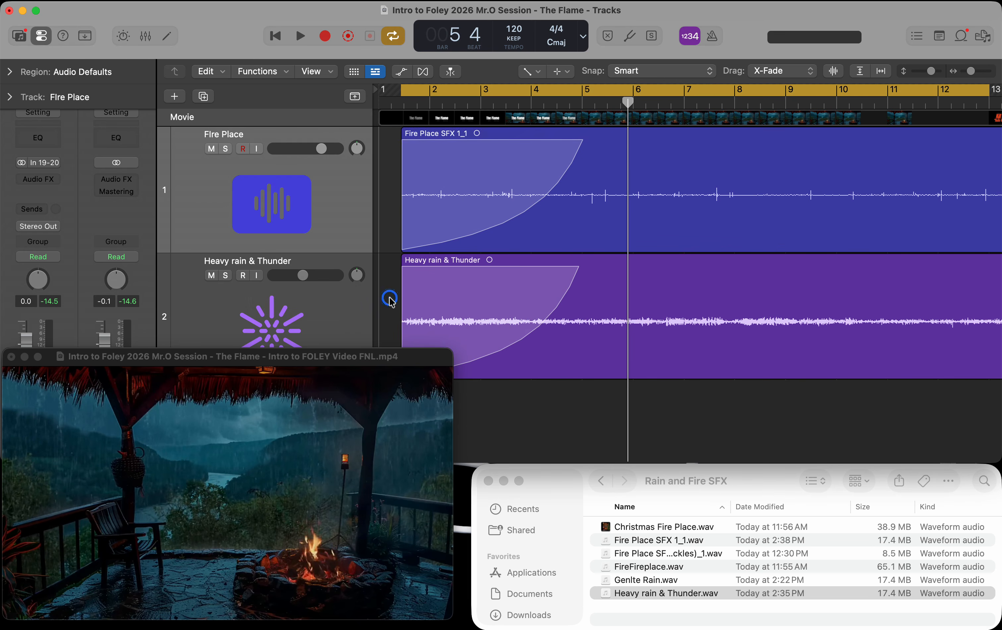
key("Return")
key("space")
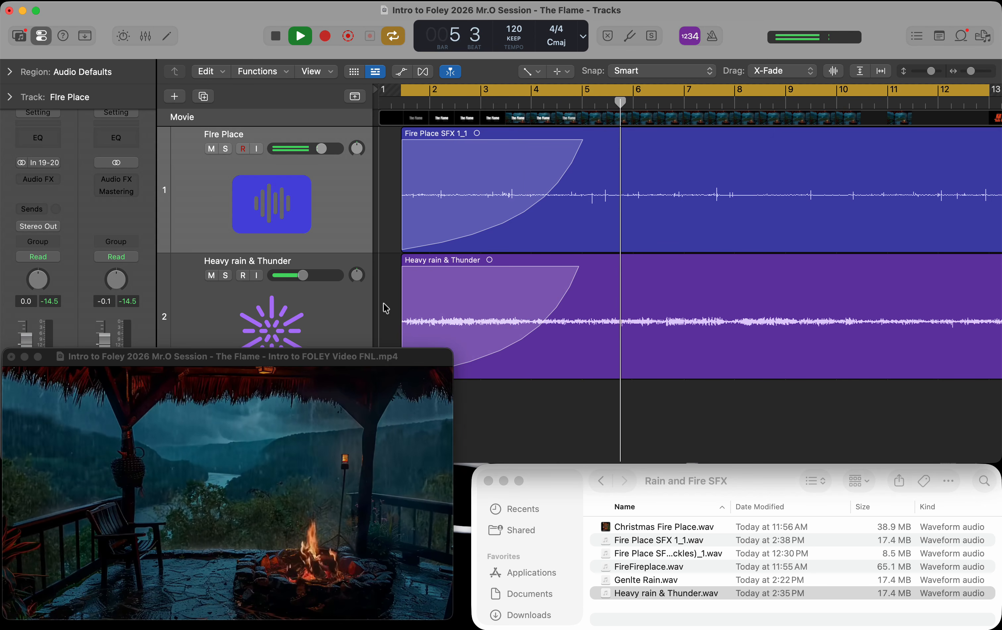
key("space")
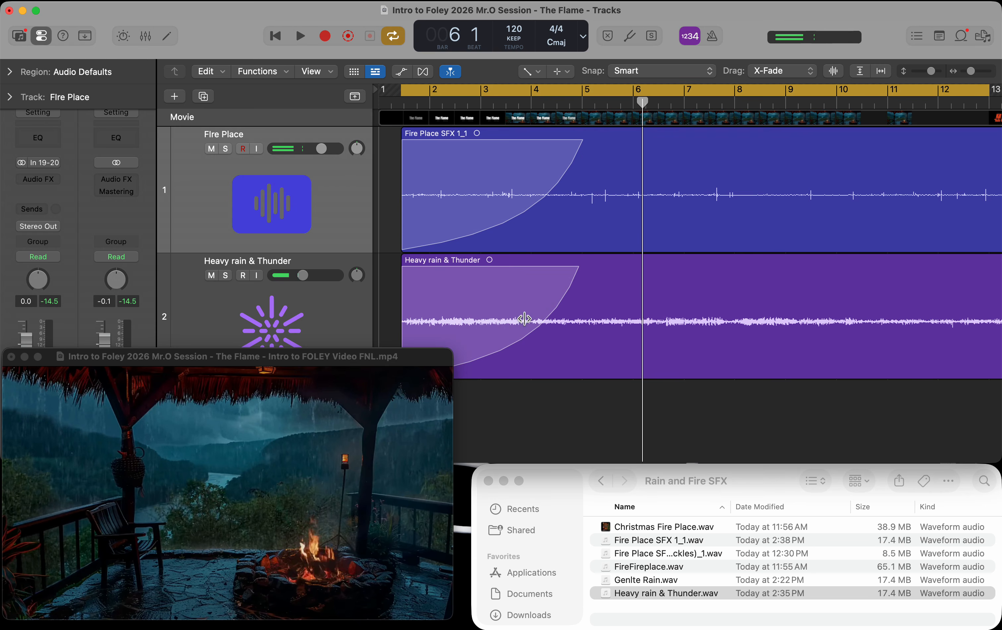
Import Genlte Rain.wav from the Rain and Fire SFX folder onto a new track below Heavy rain & Thunder.
left_click(274, 309)
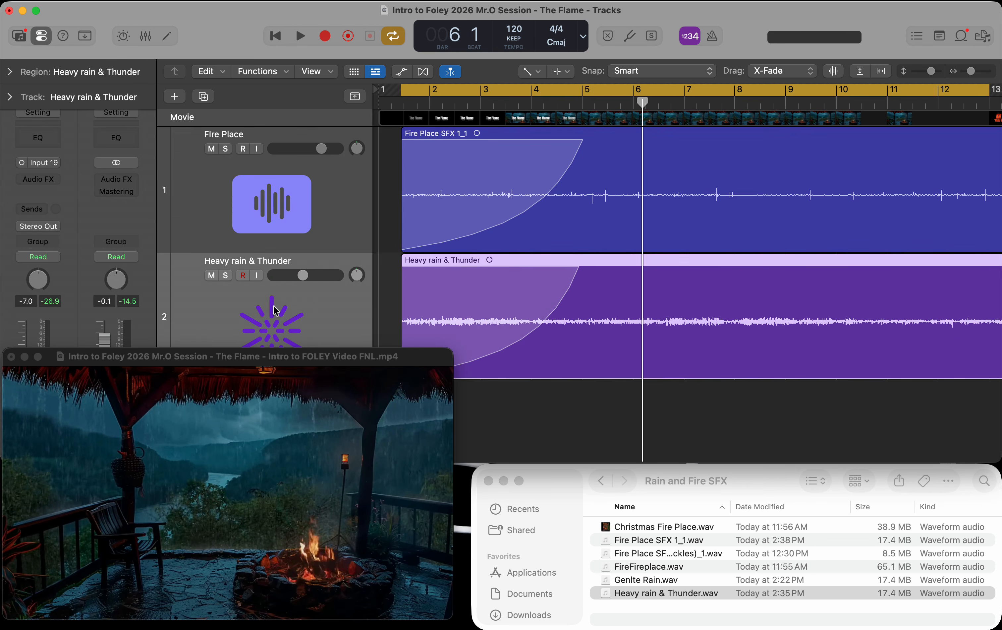
left_click(654, 591)
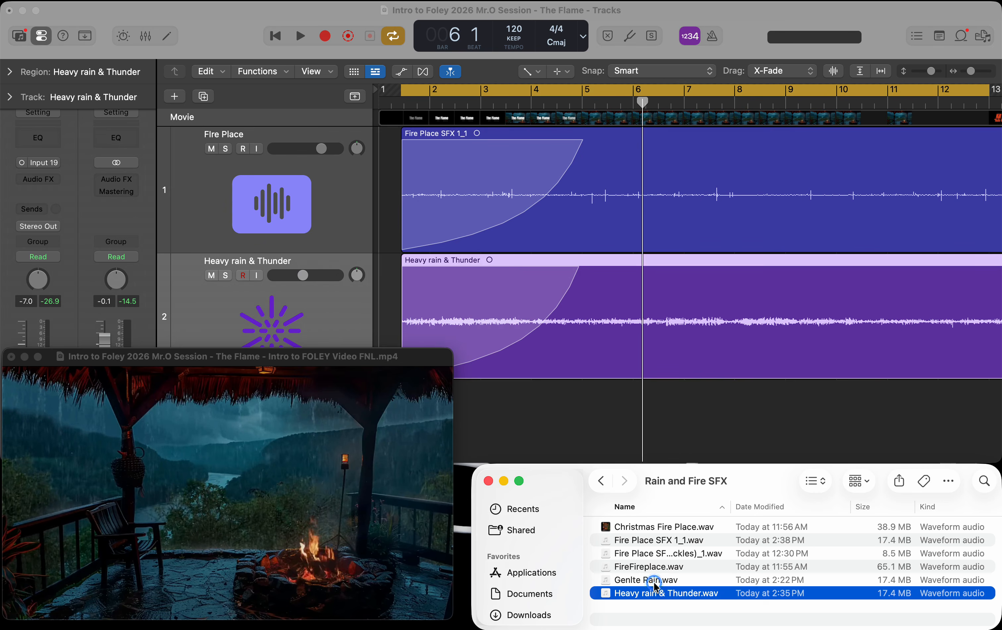
left_click(654, 583)
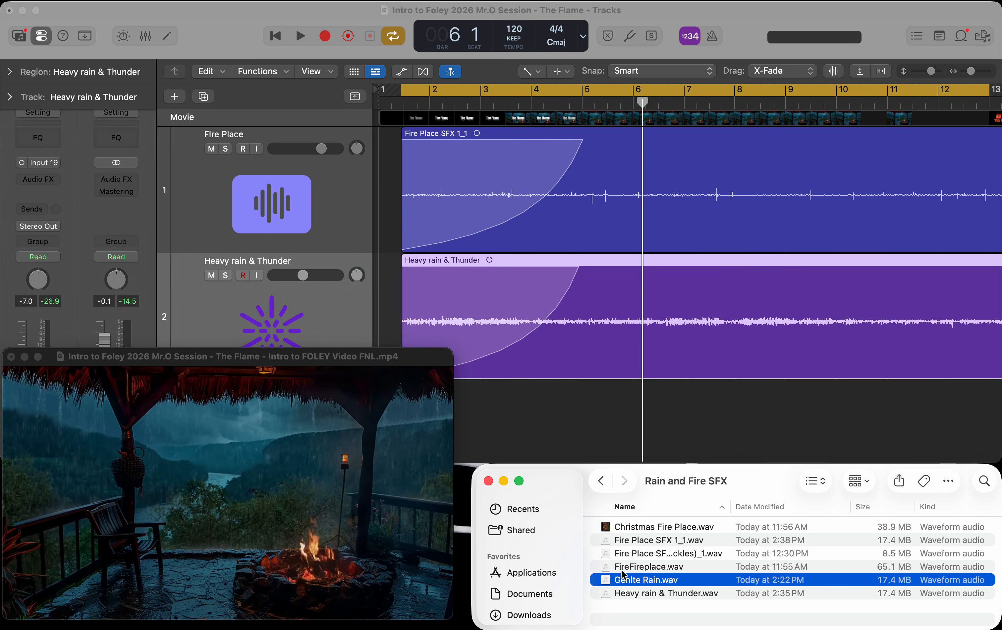
left_click_drag(625, 580, 504, 440)
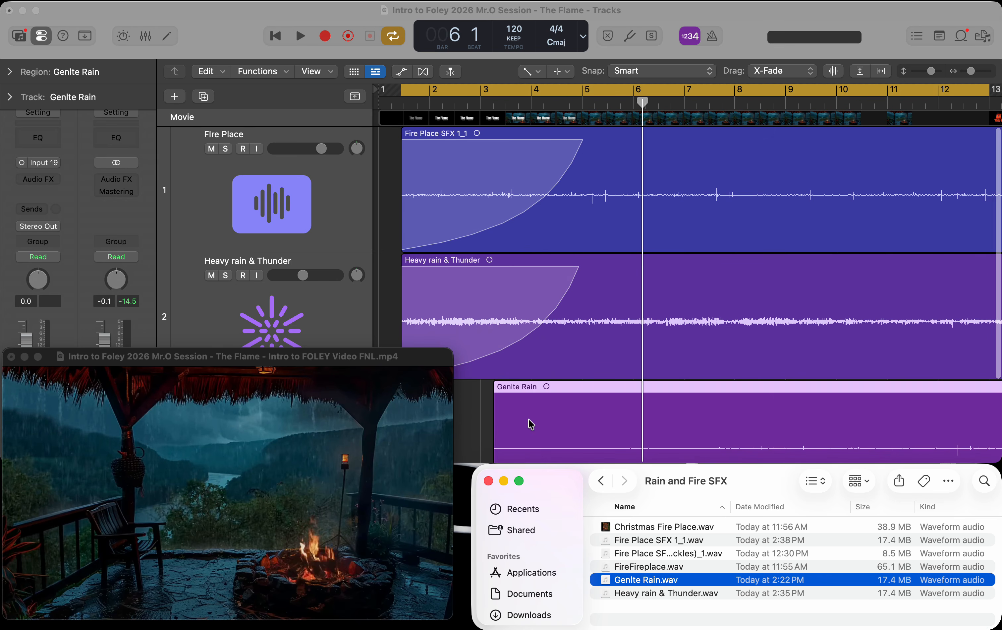
Trim the silent start of the Genlte Rain region to its next transient.
scroll(586, 421, "down", 5)
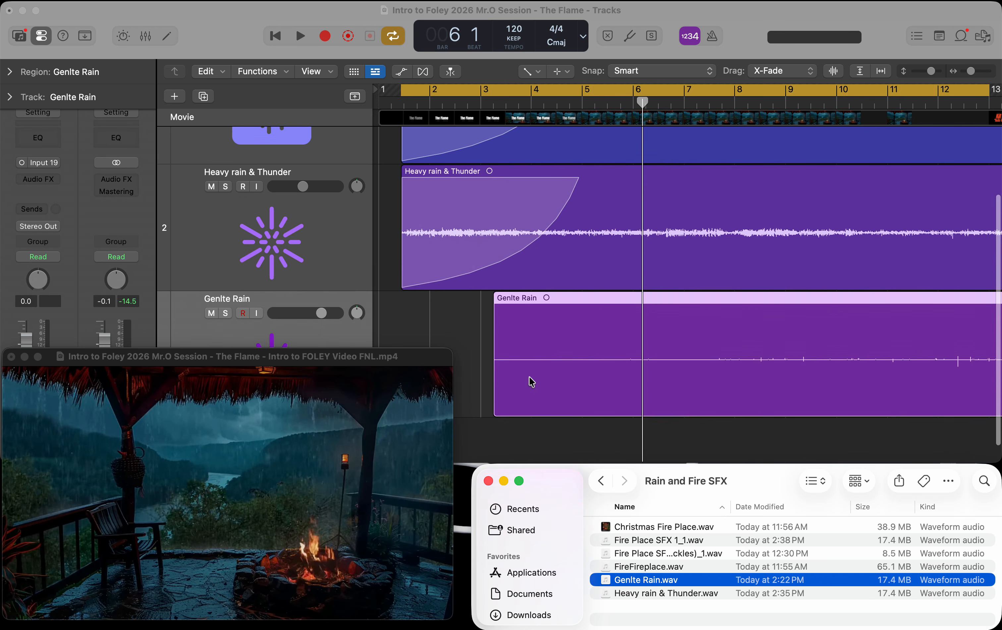
scroll(529, 379, "down", 2)
left_click(452, 303)
scroll(589, 342, "down", 4)
key("t")
left_click(630, 336)
left_click(578, 316)
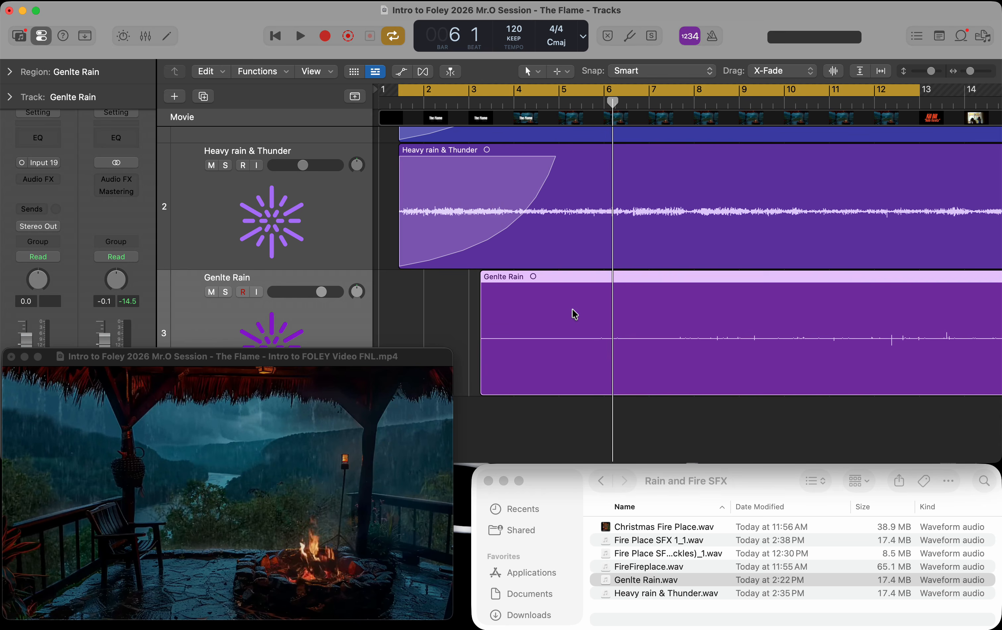
right_click(573, 309)
left_click(588, 302)
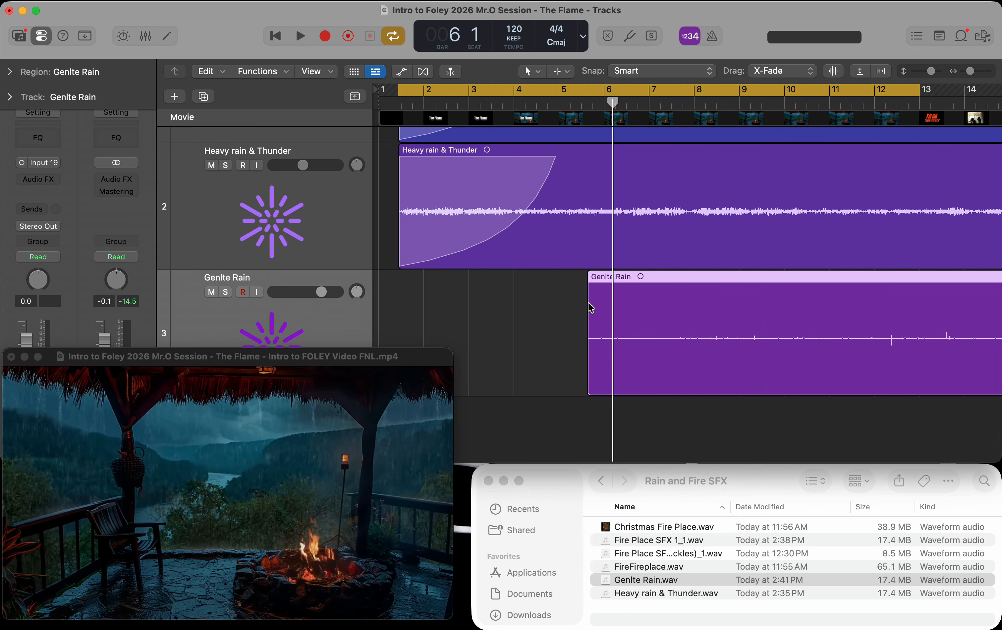
Move the Genlte Rain region so its start lines up with the Heavy rain & Thunder region's start.
left_click_drag(692, 321, 503, 316)
scroll(504, 317, "up", 5)
scroll(503, 317, "left", 10)
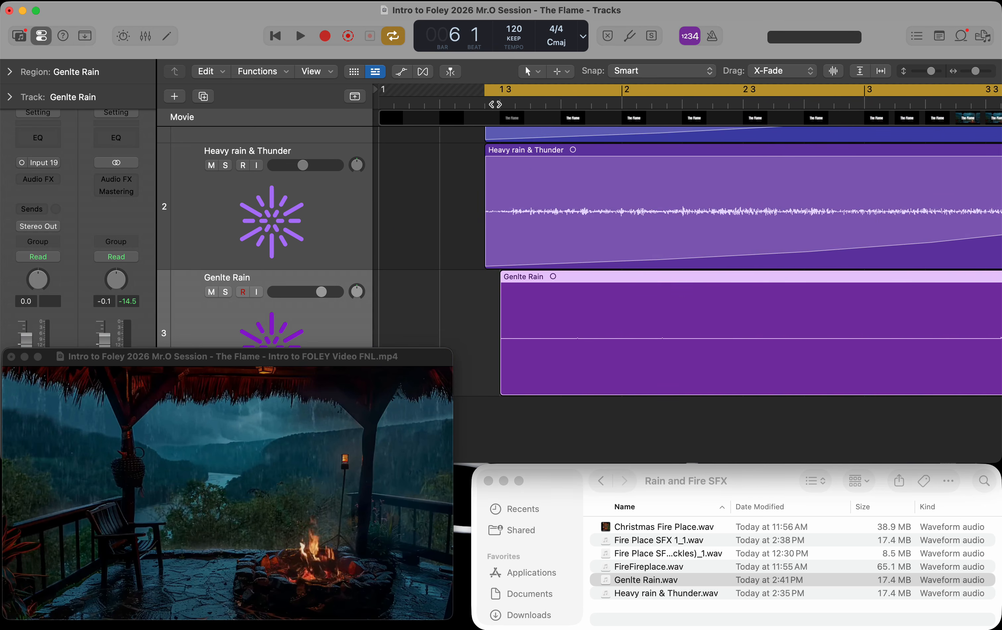
left_click_drag(526, 336, 520, 338)
Add a curved fade-in to the Genlte Rain region, ending at about the middle of bar 5.
scroll(520, 338, "down", 5)
key("t")
key("a")
left_click_drag(389, 287, 697, 285)
scroll(438, 290, "up", 5)
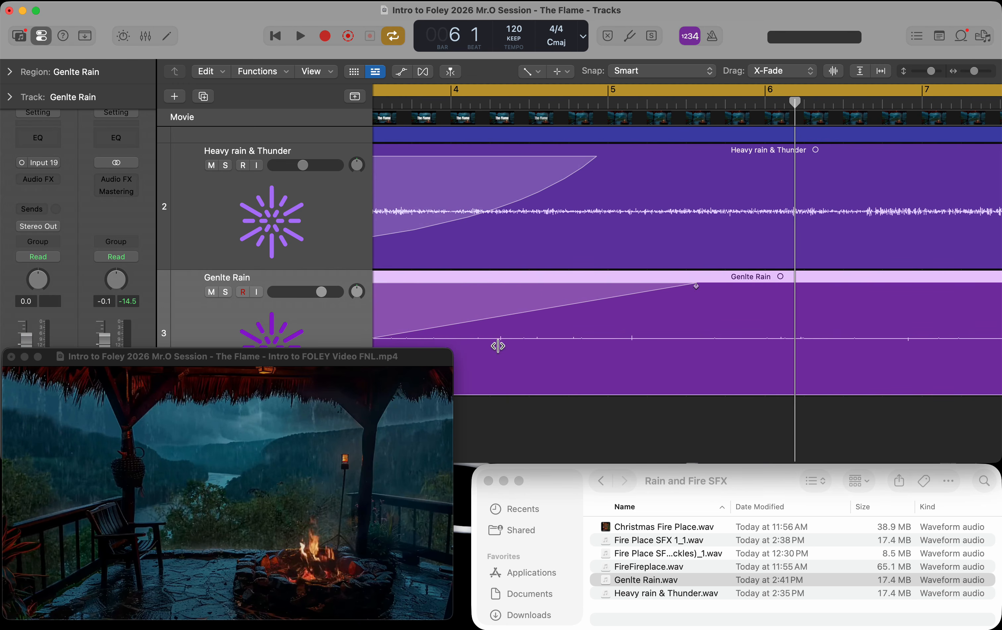
scroll(497, 344, "left", 3)
scroll(497, 345, "down", 5)
left_click_drag(458, 309, 473, 314)
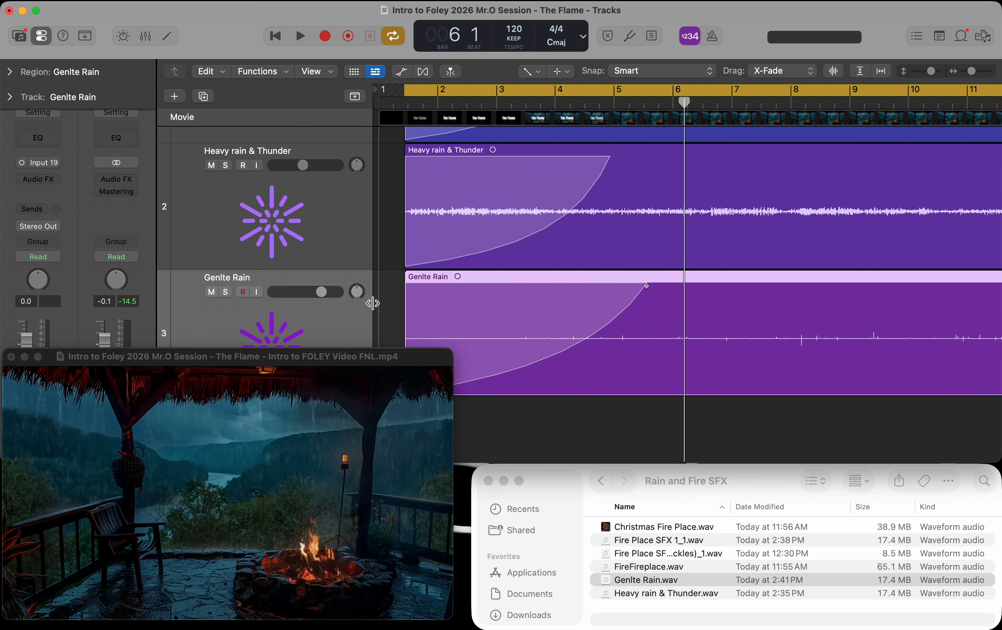
Raise the Genlte Rain track's volume to +3.4 dB.
key("t")
key("t")
left_click_drag(323, 291, 331, 291)
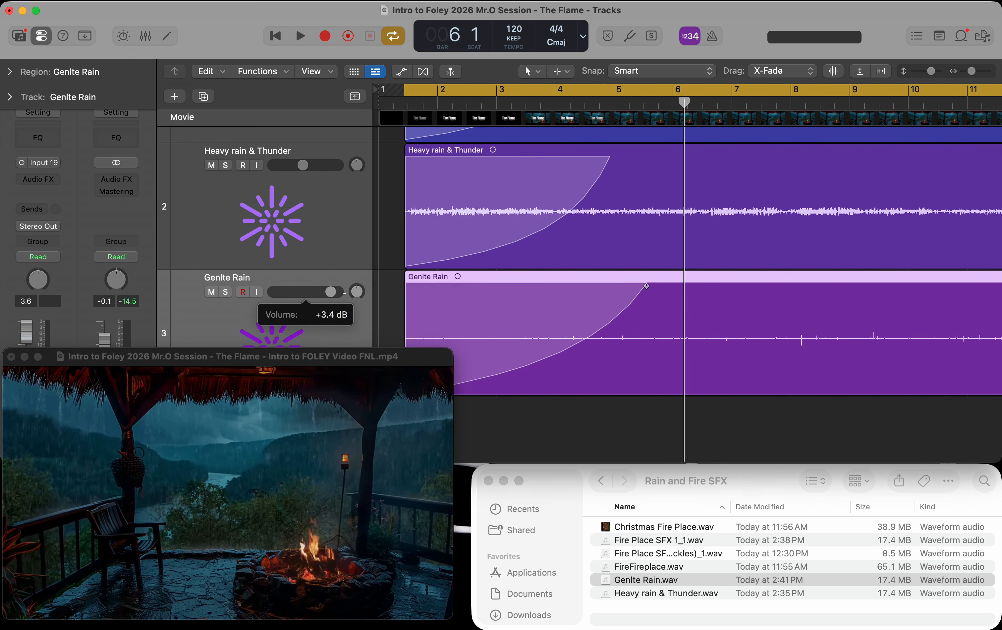
Play the mix from the beginning, muting and unmuting the Genlte Rain track to compare the sound with and without it.
key("super+Left")
key("super+Left")
key("super+Left")
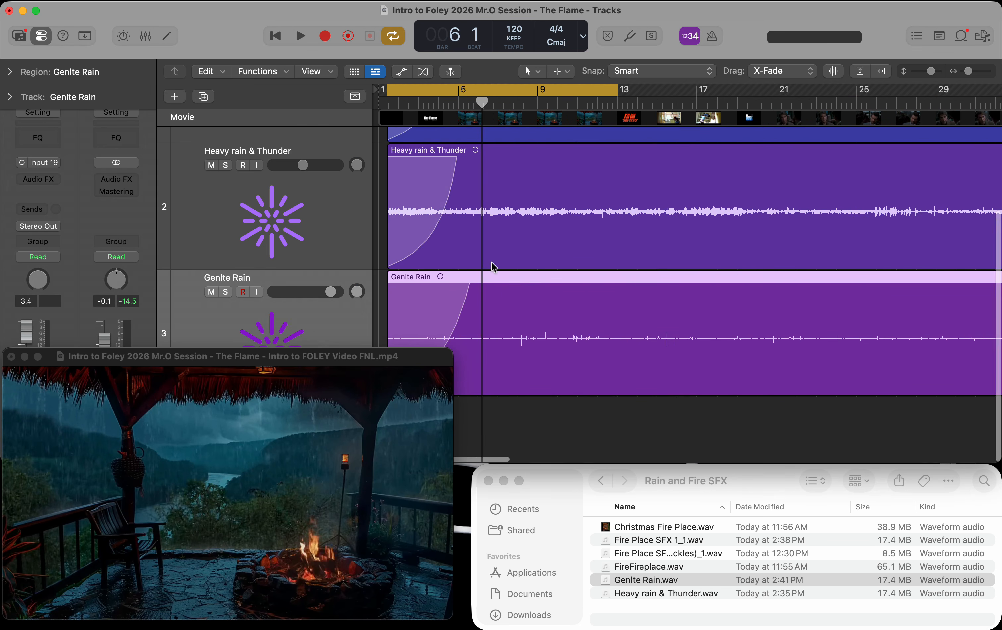
scroll(542, 243, "up", 3)
key("Return")
key("space")
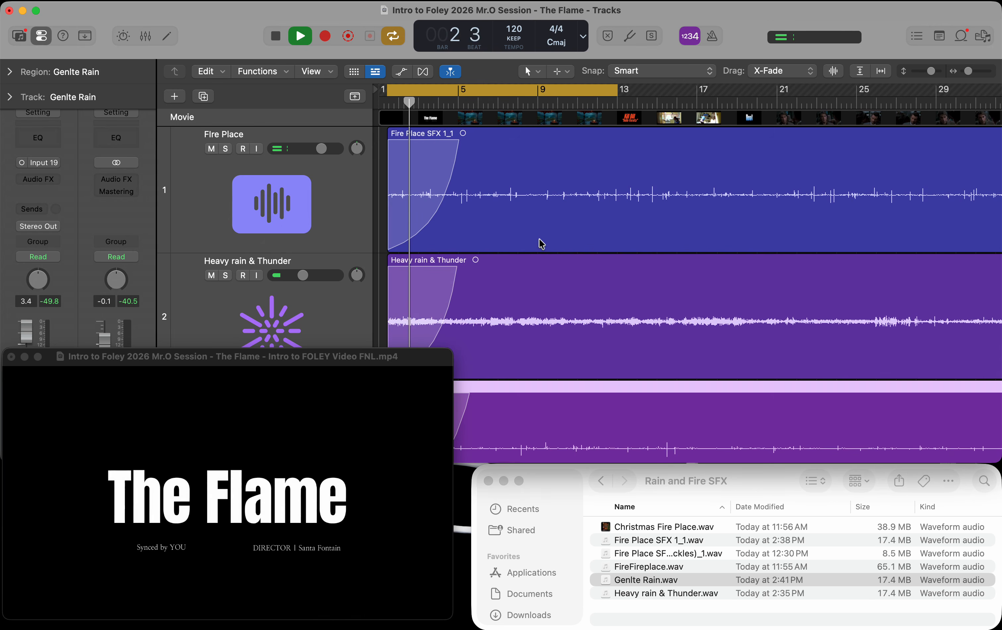
scroll(544, 179, "down", 3)
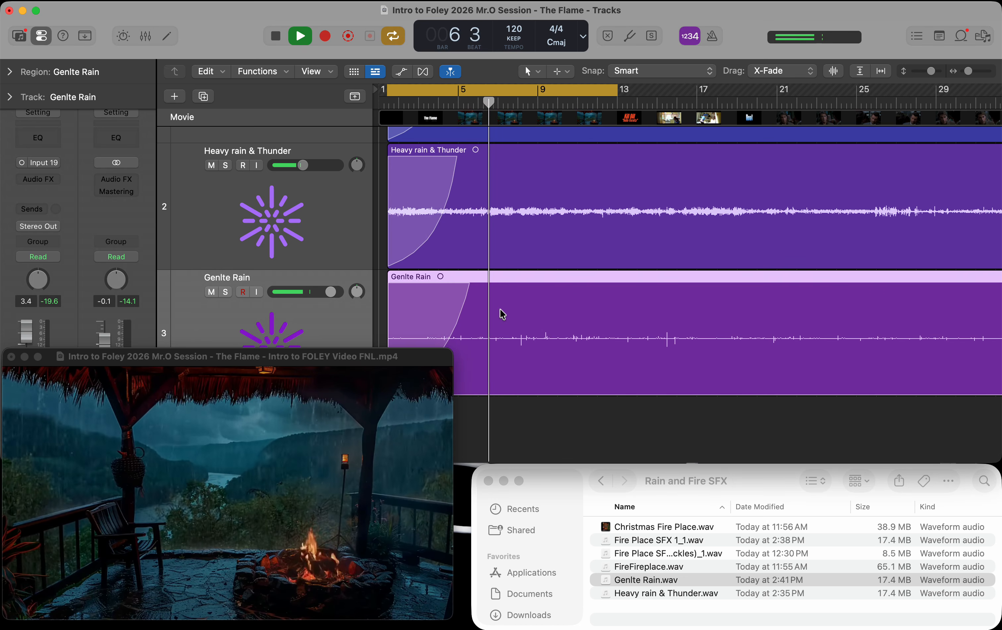
left_click(211, 292)
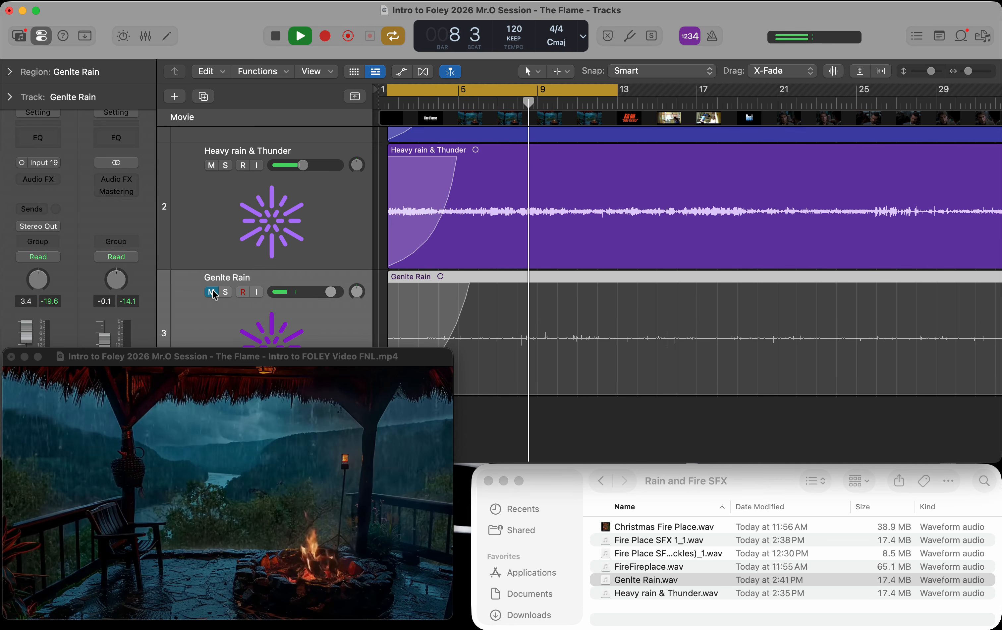
left_click(211, 292)
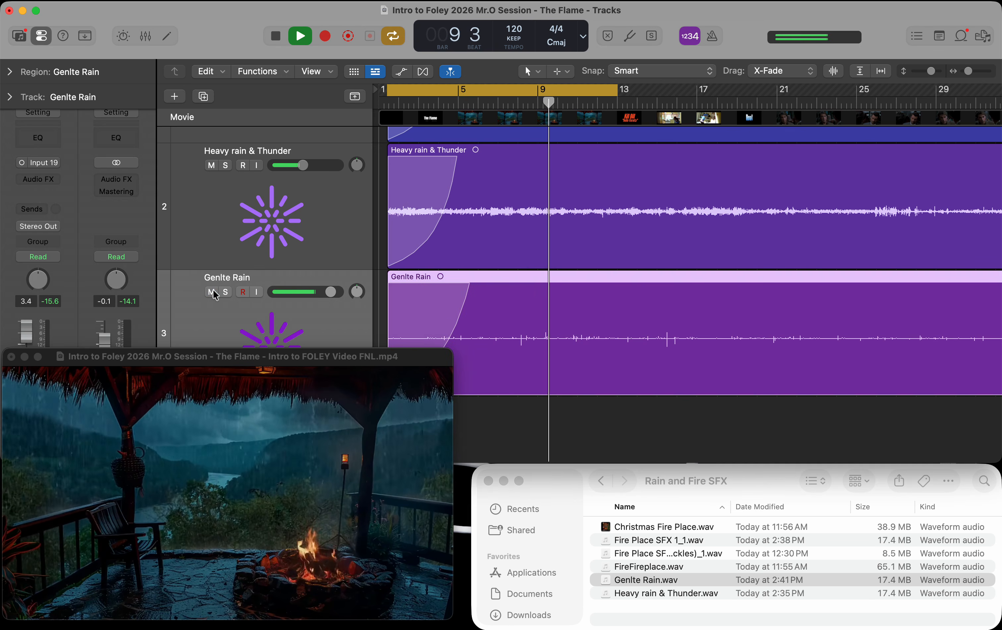
key("space")
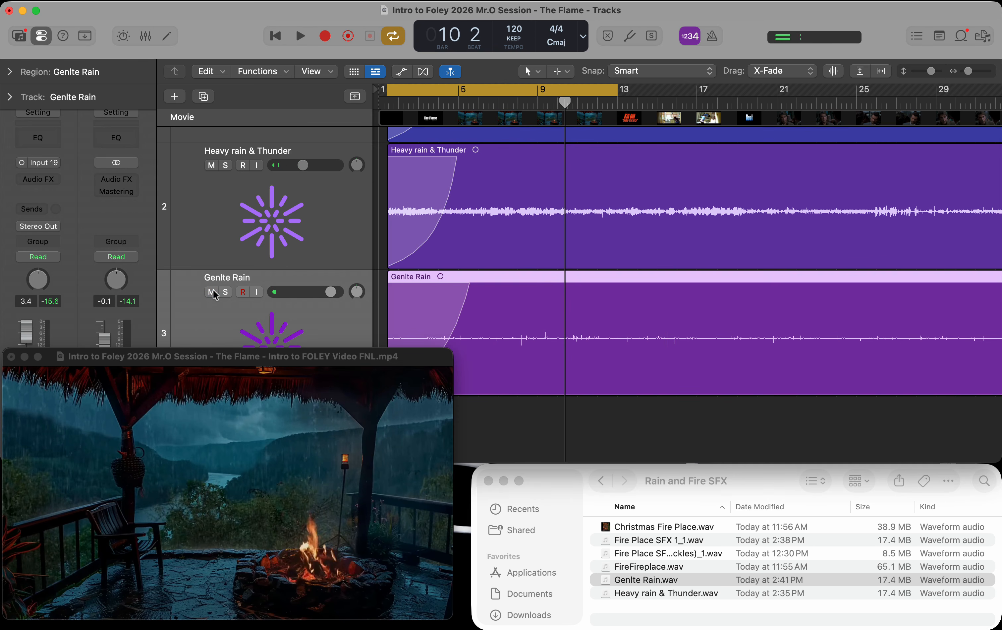
Close the floating movie window and enlarge the Tracks window downward so all three audio tracks fit in view.
left_click(666, 528)
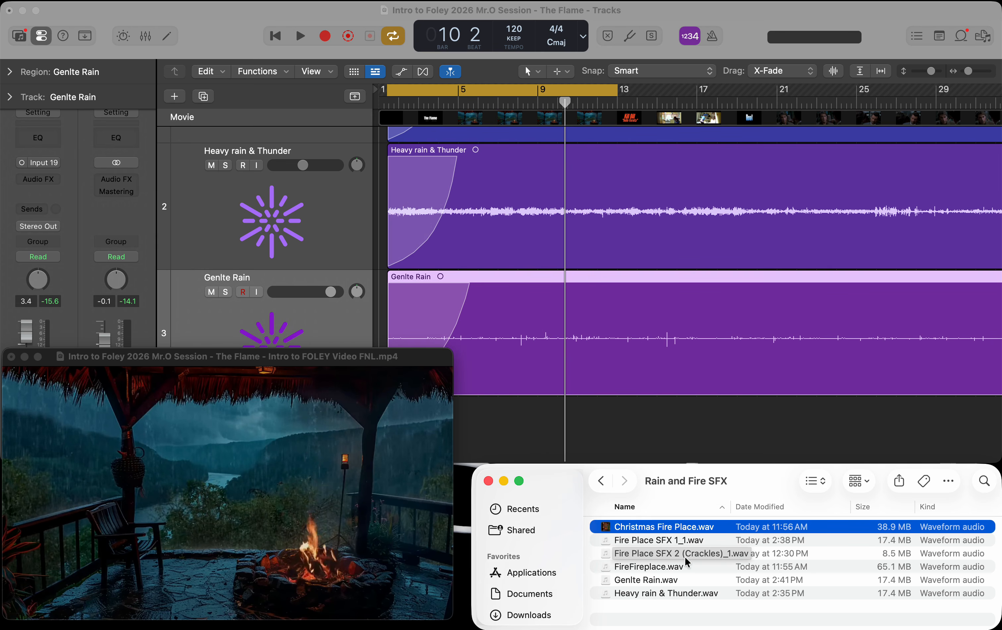
left_click(527, 427)
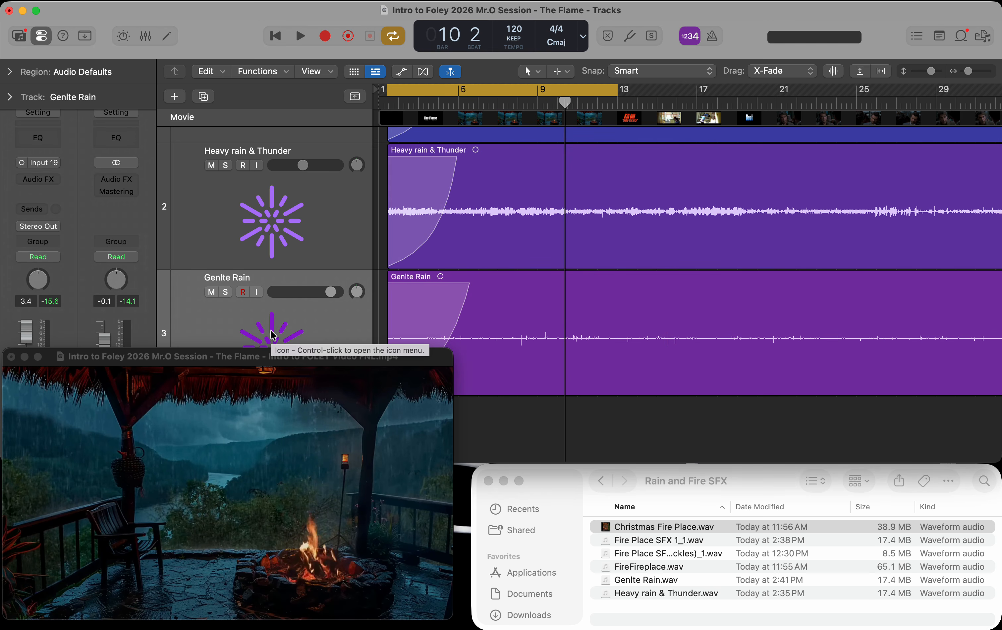
left_click(12, 357)
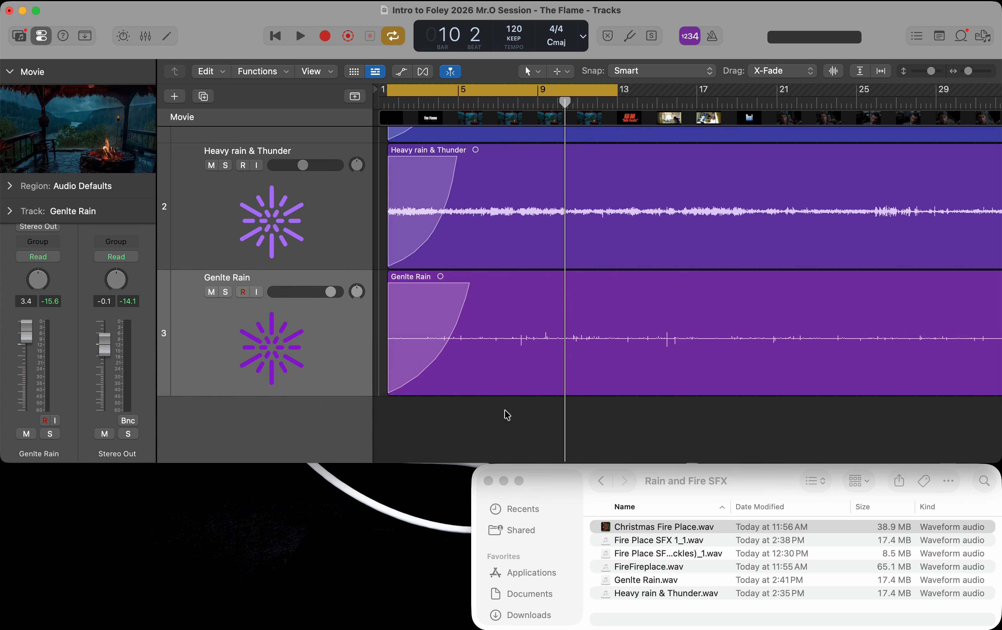
left_click_drag(997, 462, 998, 628)
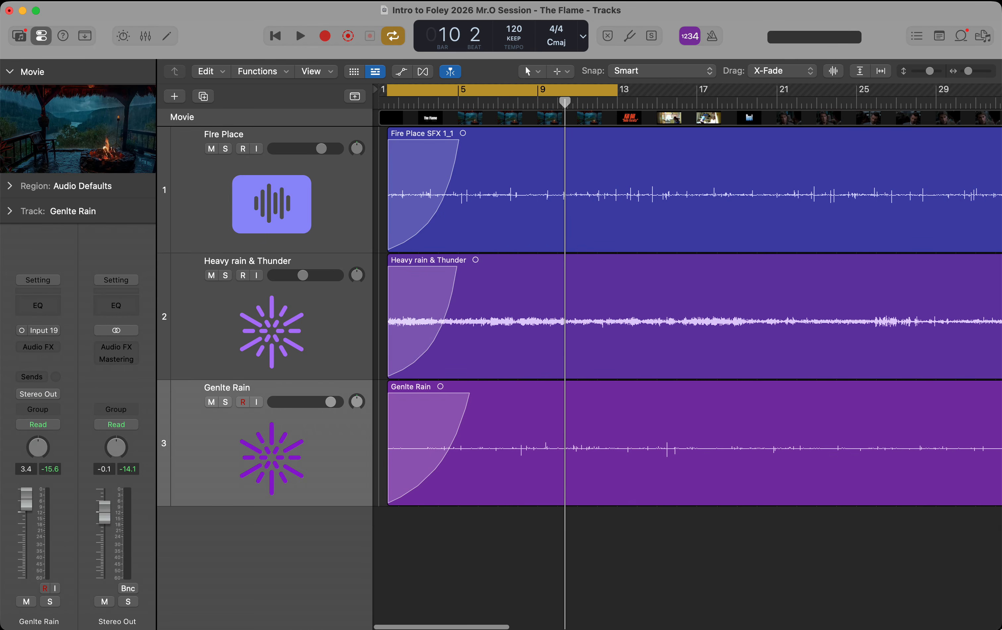
scroll(672, 316, "down", 6)
scroll(535, 296, "up", 4)
scroll(535, 297, "left", 4)
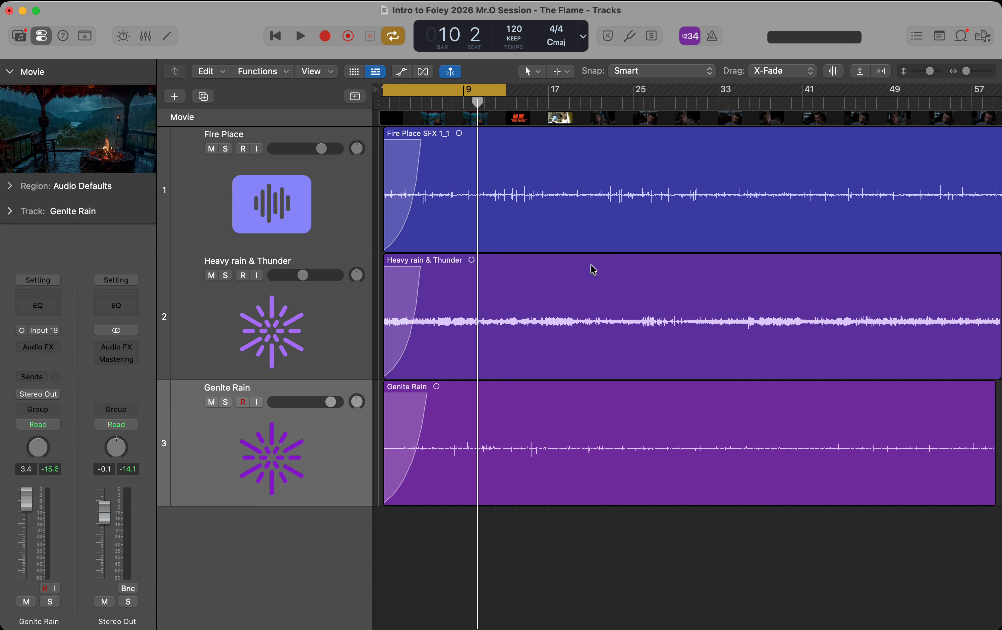
Solo the Fire Place track and play it back on its own, stopping around bar 7.
left_click(272, 198)
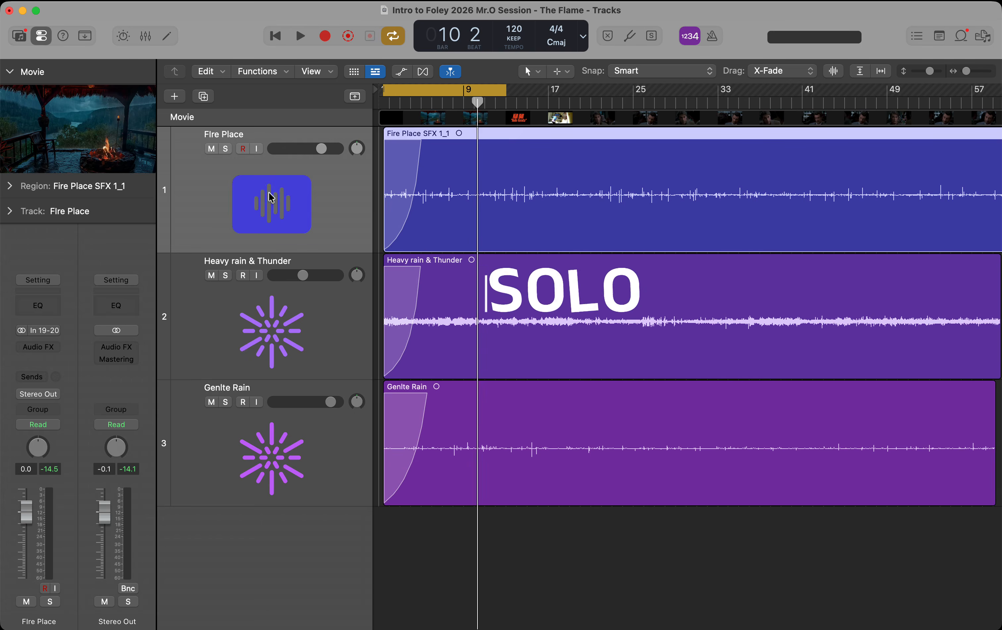
left_click(225, 148)
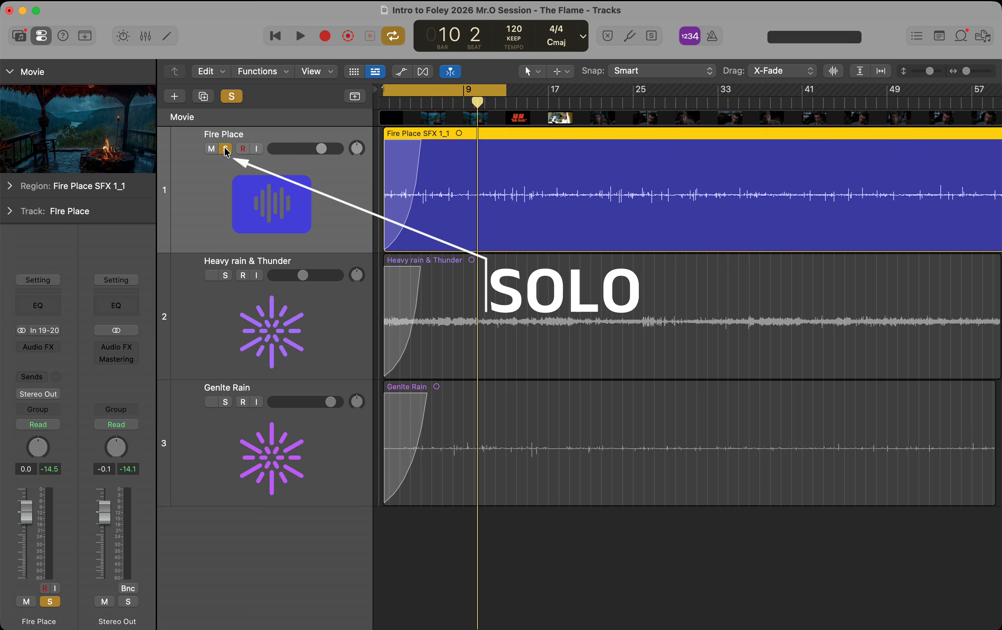
key("space")
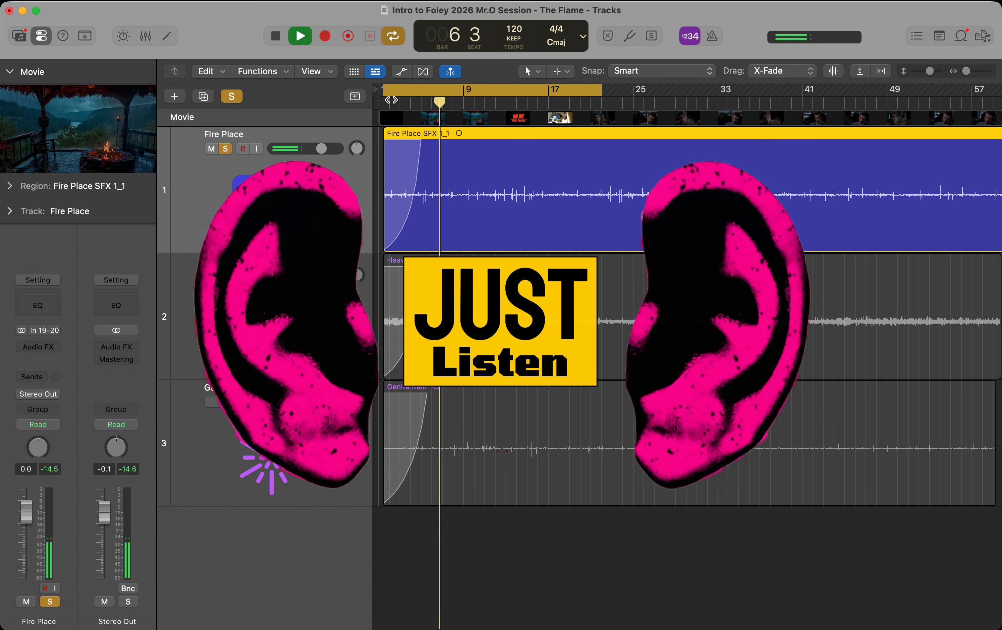
key("space")
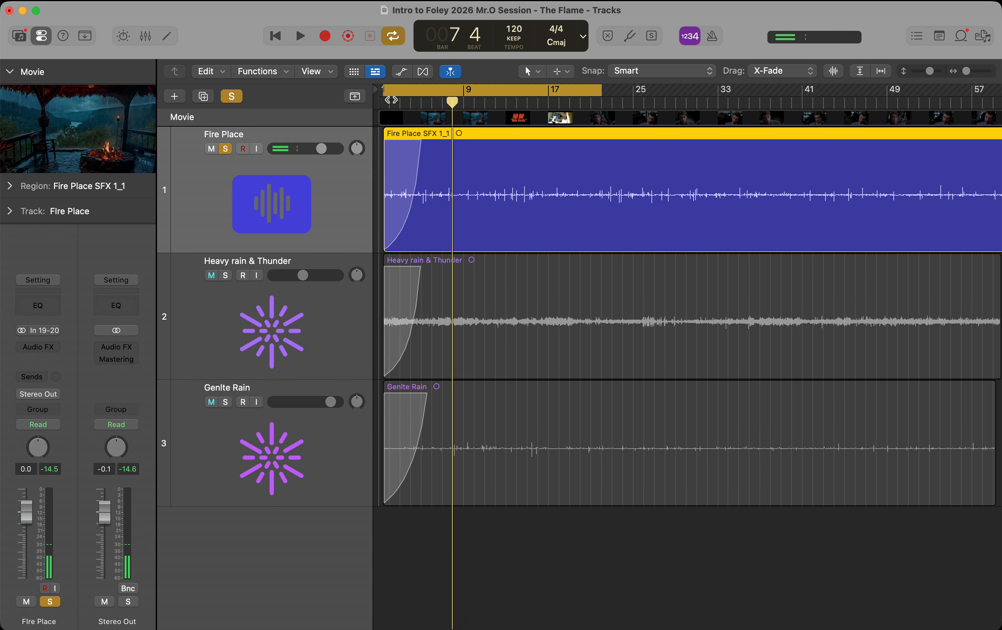
Insert a Channel EQ on the Fire Place track and move its window clear of the channel strips.
left_click(270, 194)
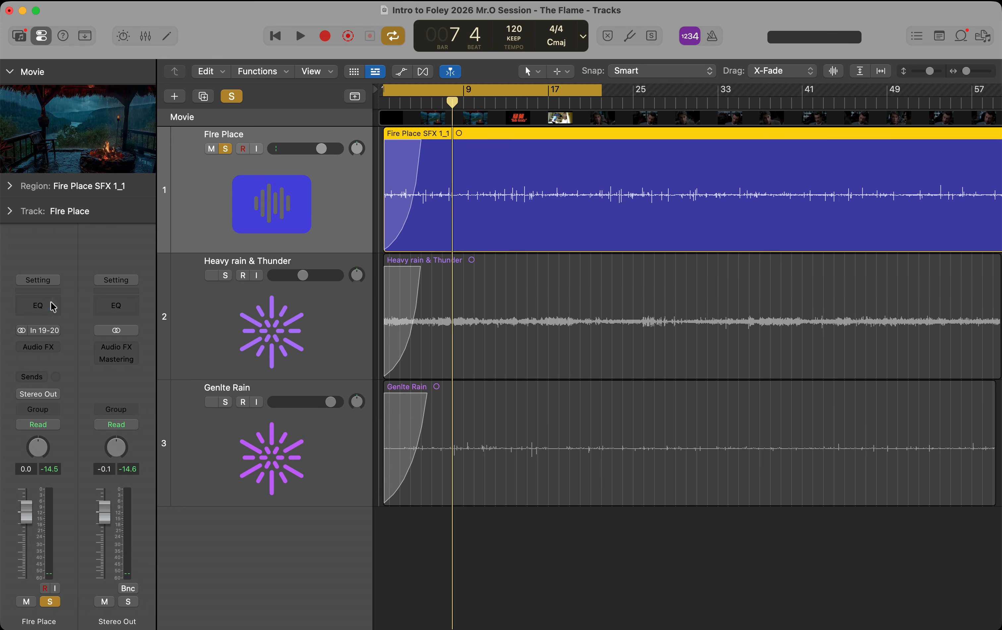
left_click(52, 306)
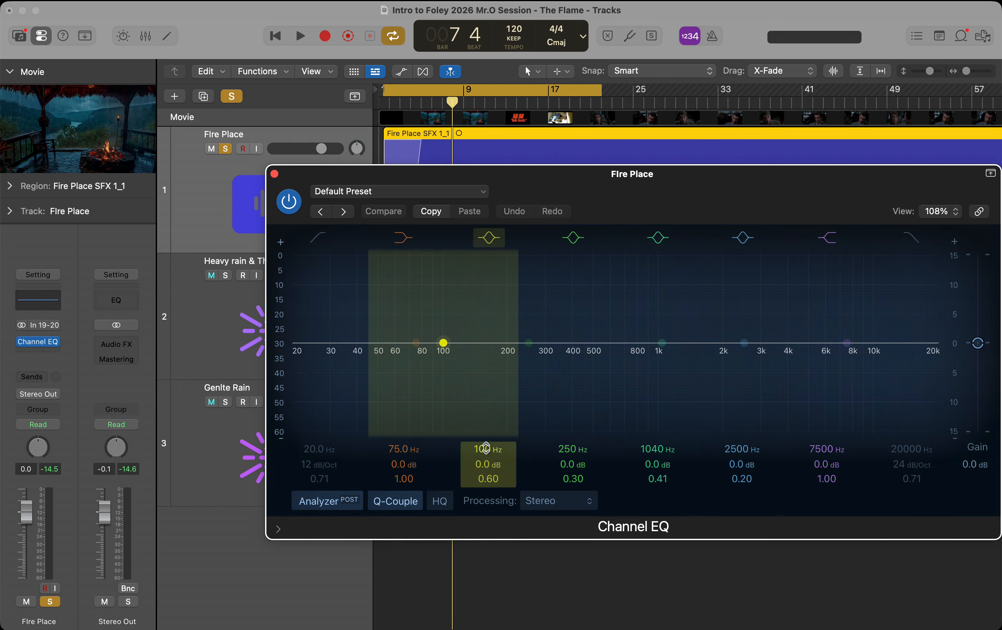
left_click(482, 463)
left_click_drag(371, 175, 338, 162)
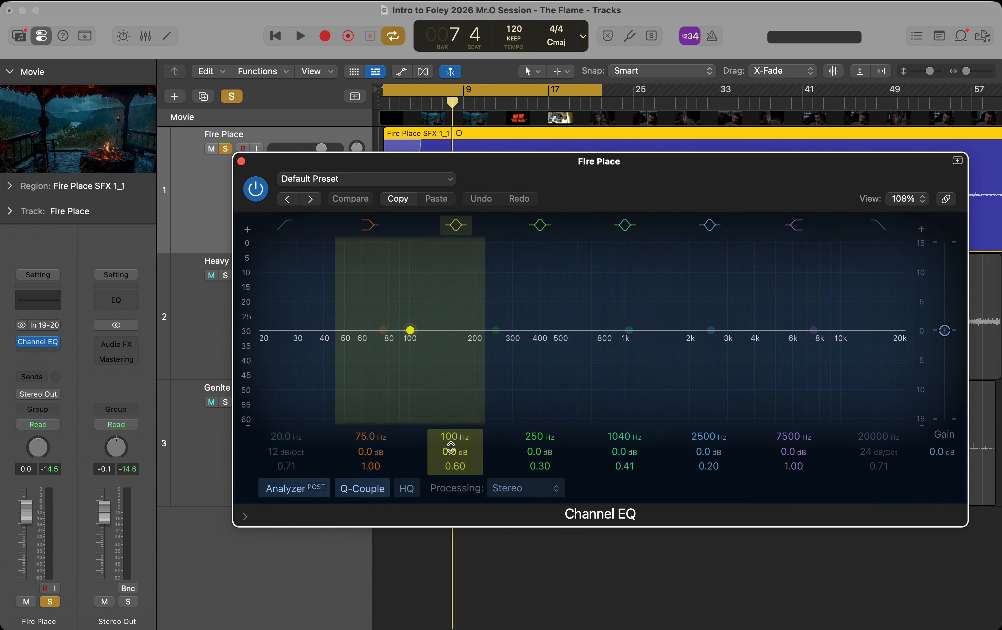
Try a 3 dB cut on the 100 Hz band during playback, and reset its gain to 0 dB.
key("space")
mouse_move(451, 448)
left_mouse_down()
mouse_move(450, 471)
mouse_move(451, 461)
left_mouse_up()
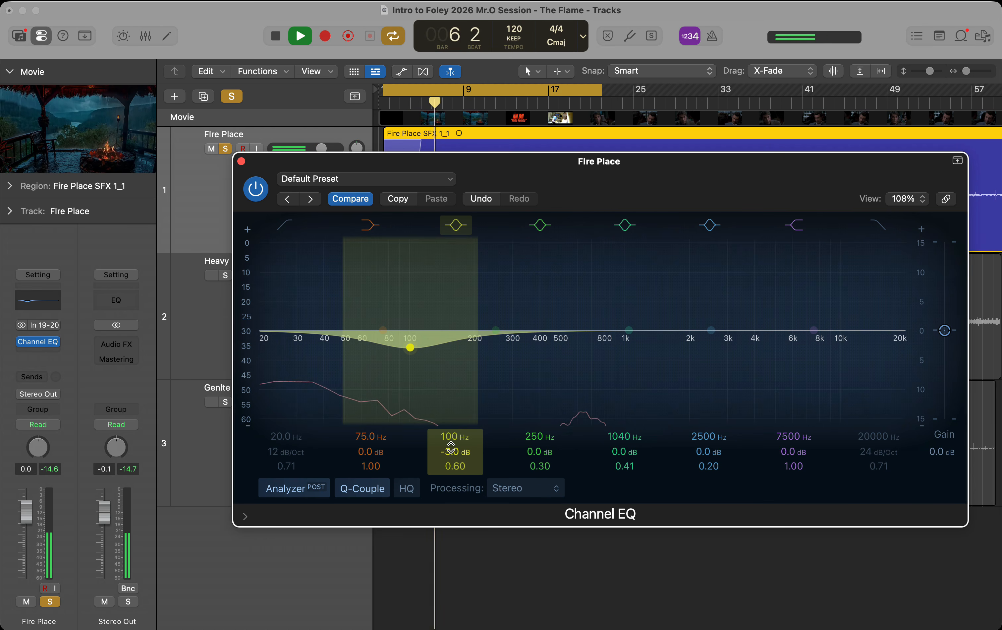
key("space")
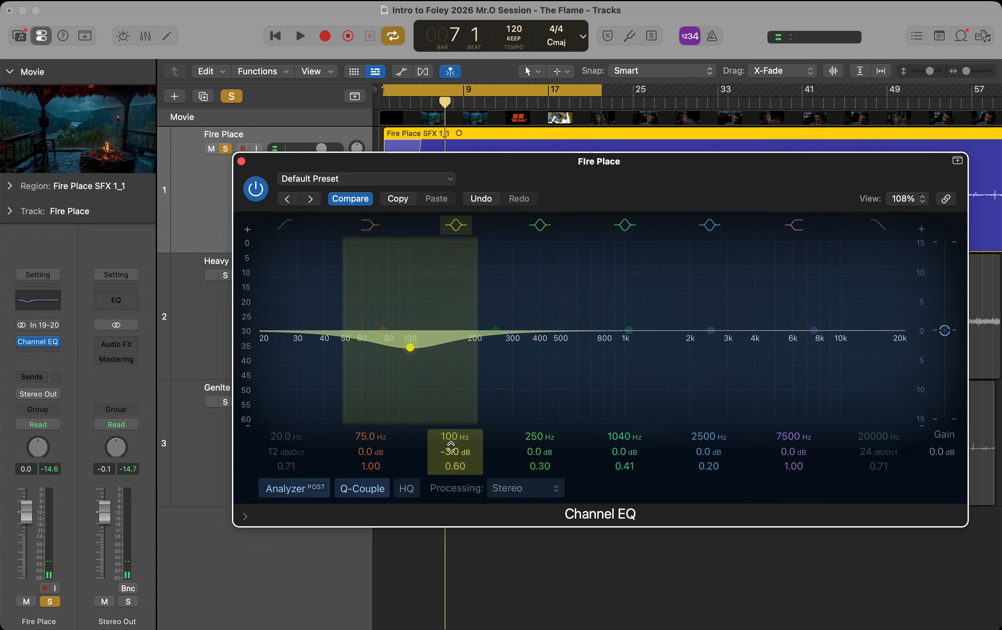
mouse_move(450, 447)
left_mouse_down()
mouse_move(450, 433)
mouse_move(451, 448)
left_mouse_up()
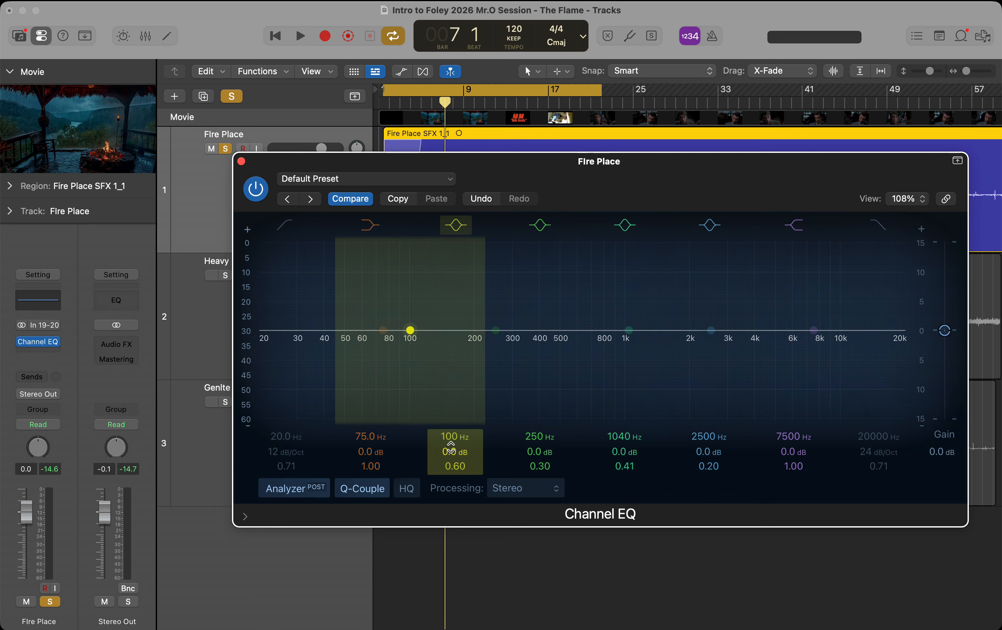
Enable the low-cut filter on the Fire Place track's Channel EQ at 125 Hz with an 18 dB/Oct slope.
left_click(287, 226)
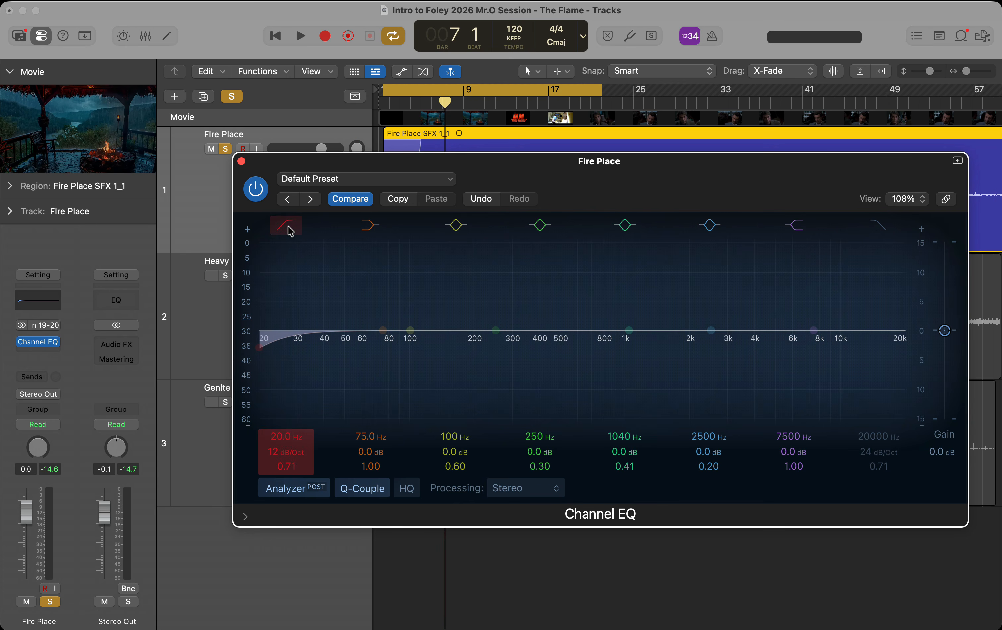
left_click_drag(286, 437, 286, 408)
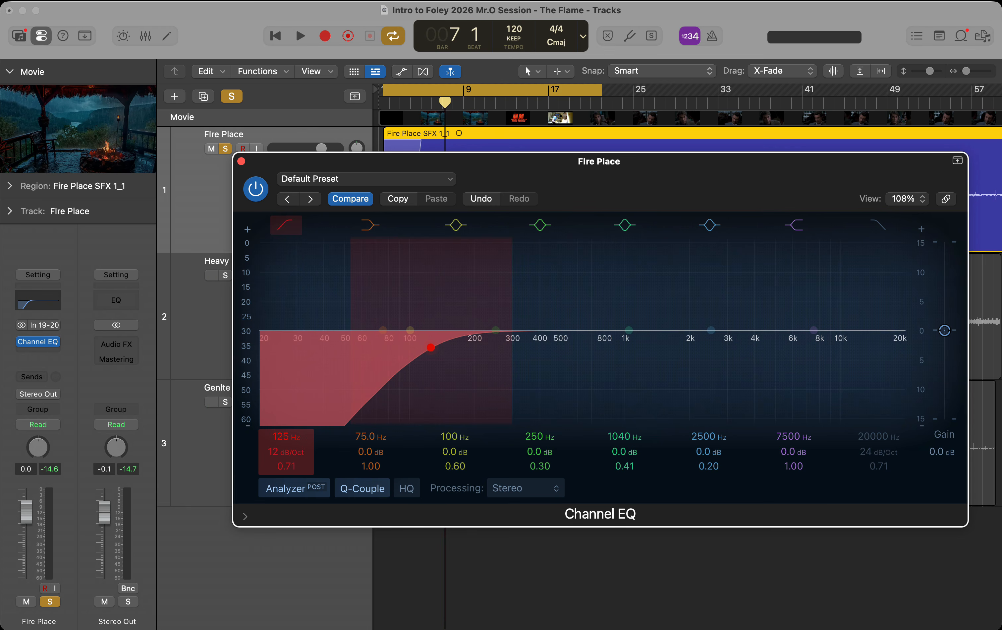
left_click(286, 452)
left_click_drag(286, 451, 285, 446)
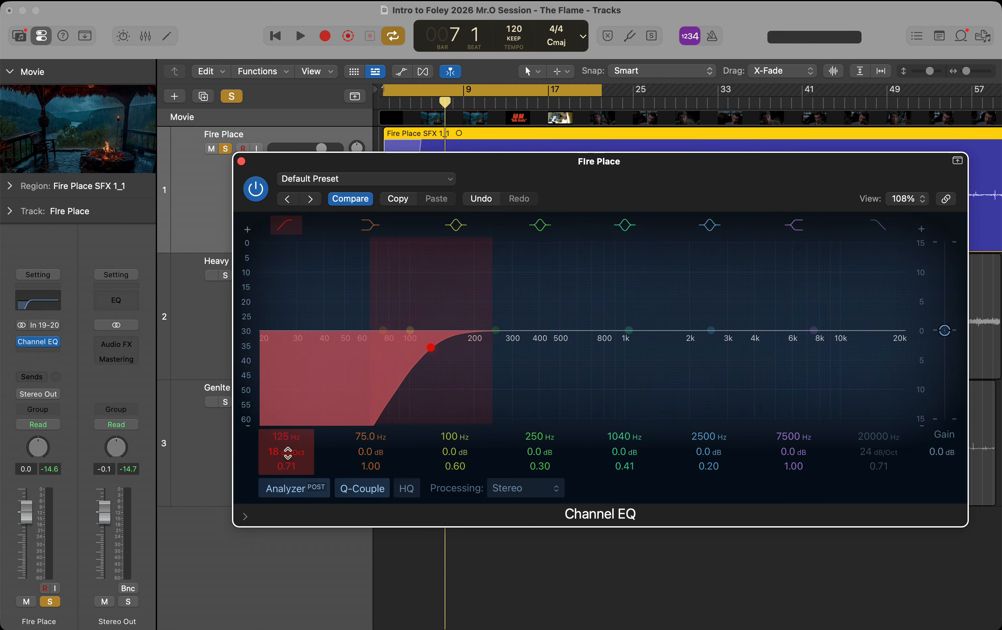
left_click_drag(287, 452, 287, 450)
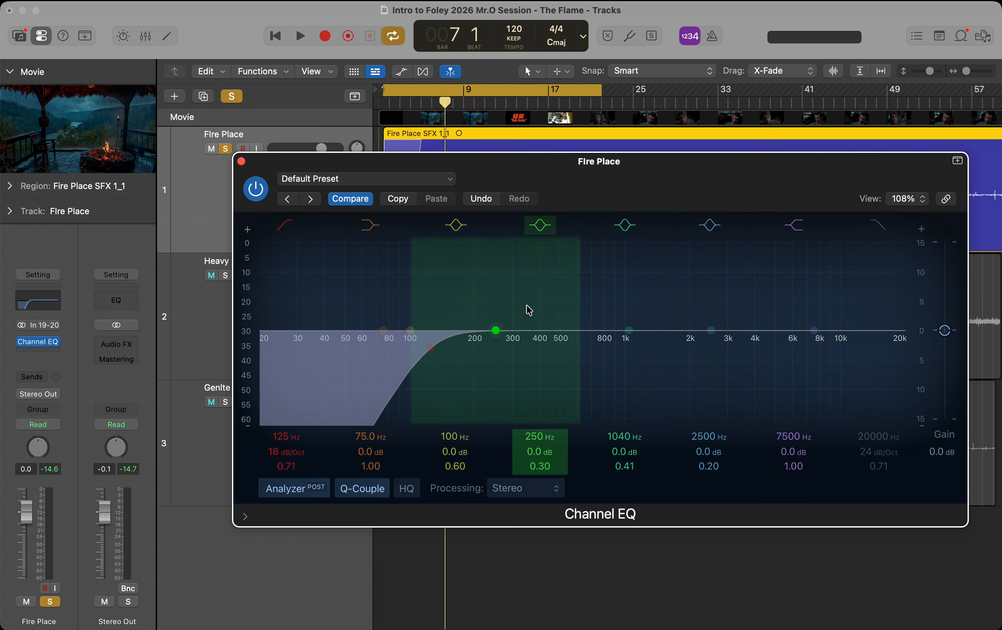
Play the Fire Place track, bypassing and re-enabling its Channel EQ to compare the sound with and without the low cut.
key("space")
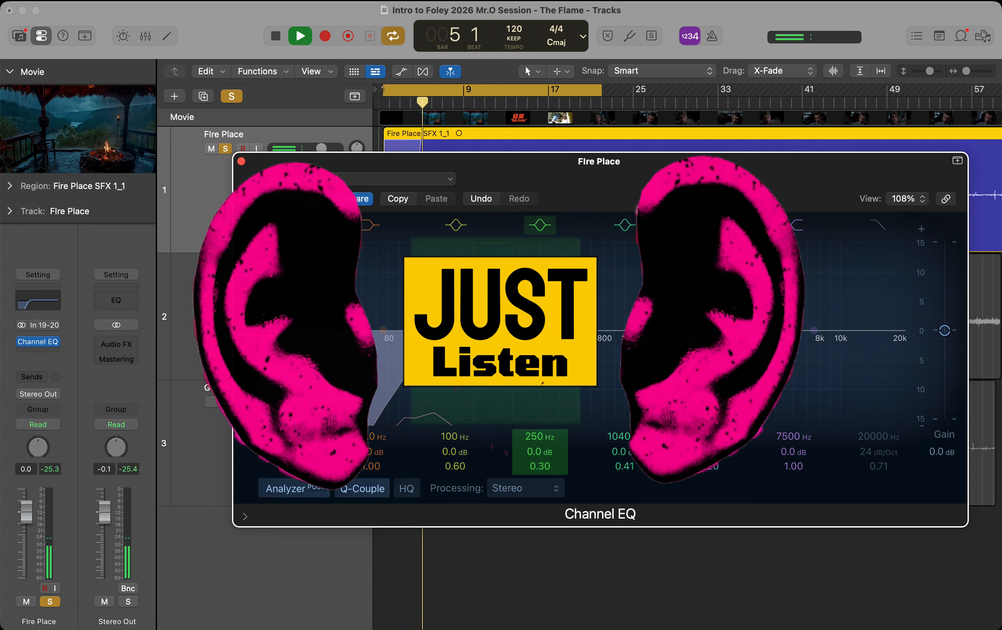
key("space")
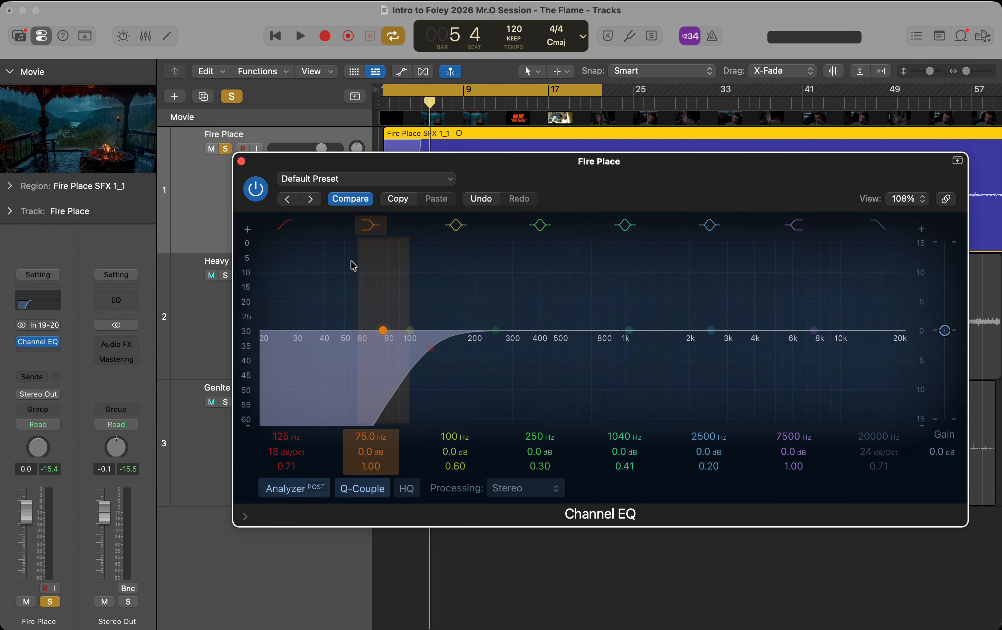
key("Return")
key("space")
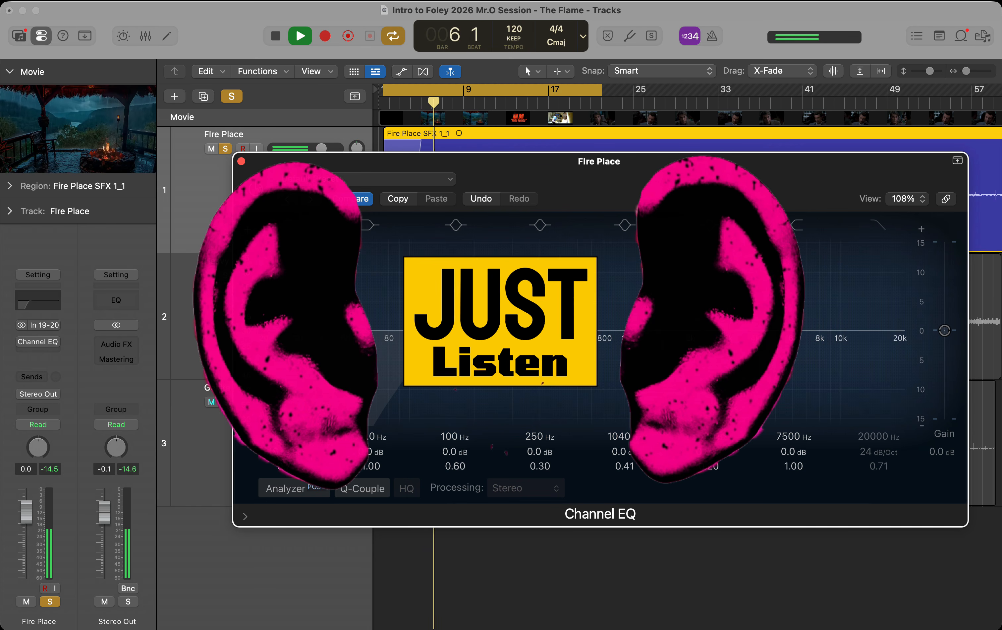
left_click(255, 179)
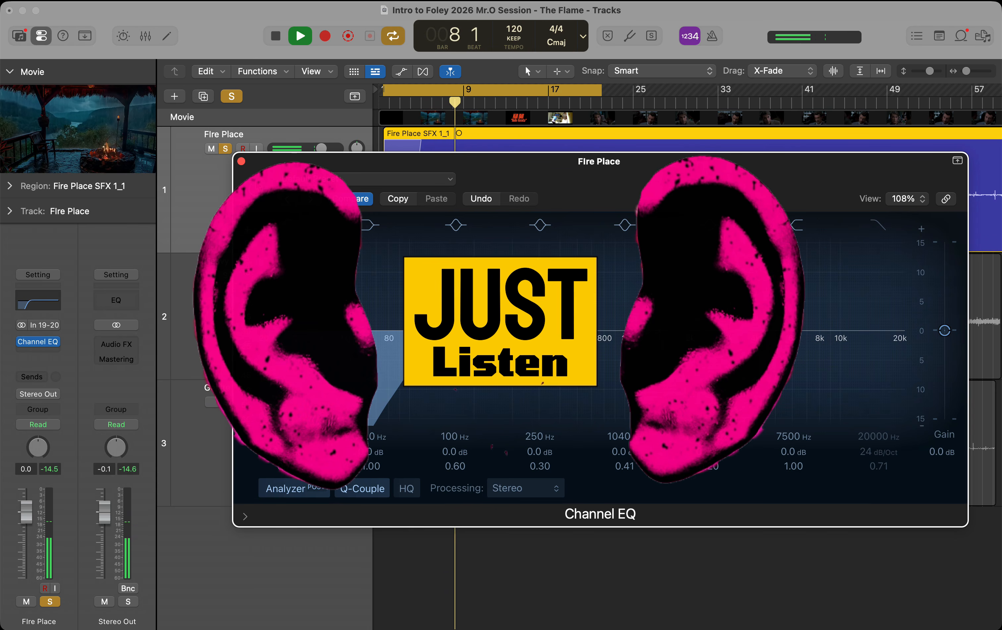
left_click(257, 183)
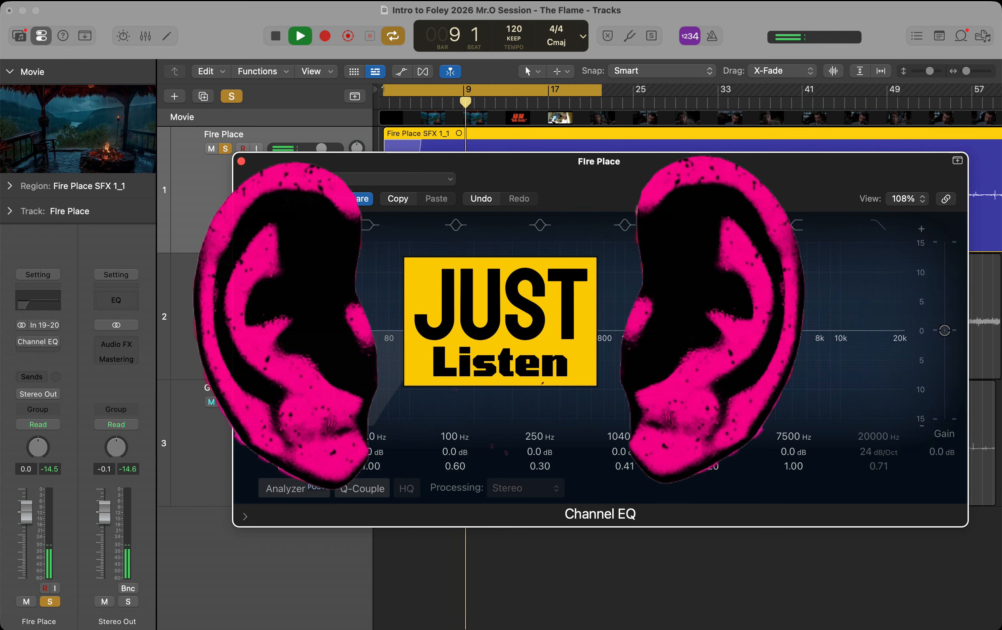
left_click(256, 186)
key("space")
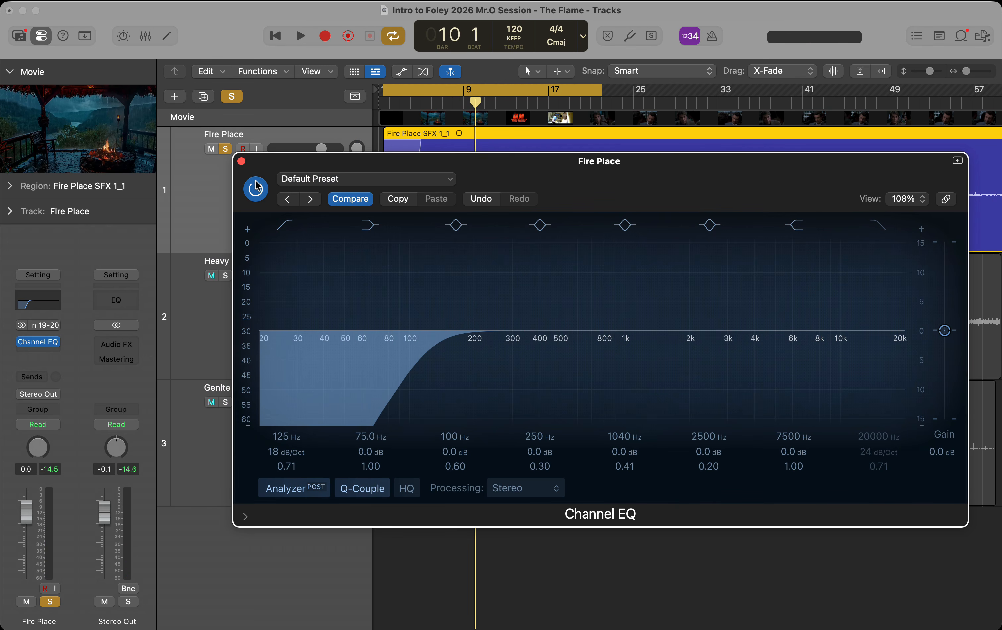
Close the Channel EQ window and switch the solo from the Fire Place track to Heavy rain & Thunder.
left_click(242, 162)
left_click(242, 305)
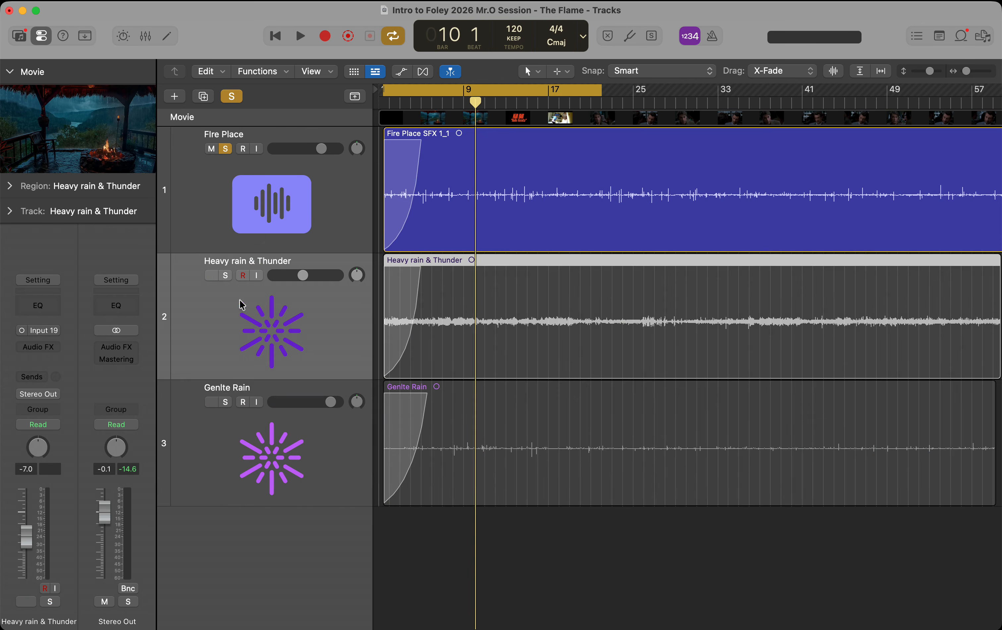
left_click(225, 149)
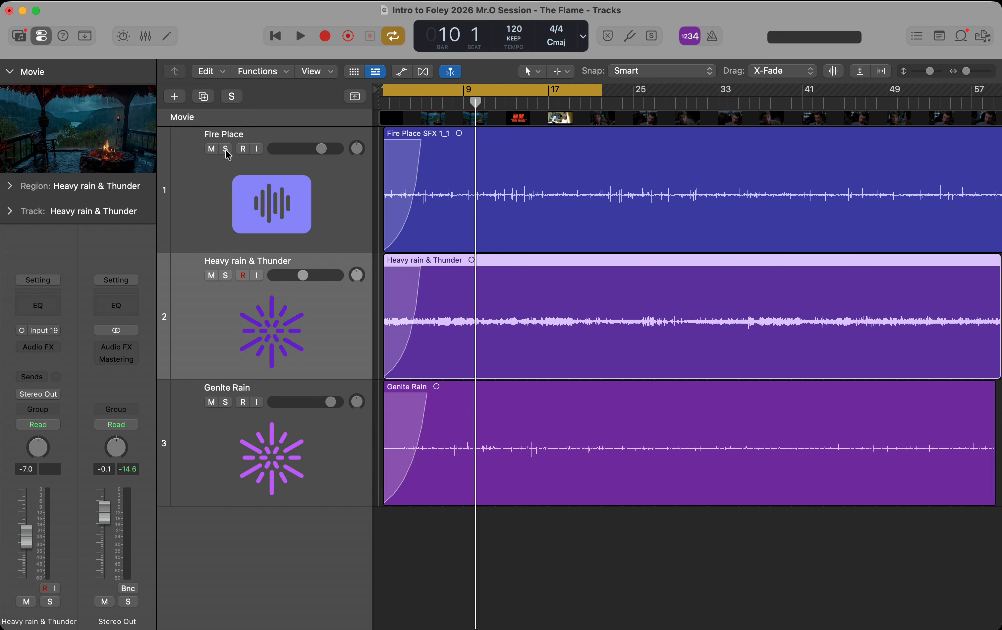
left_click(226, 276)
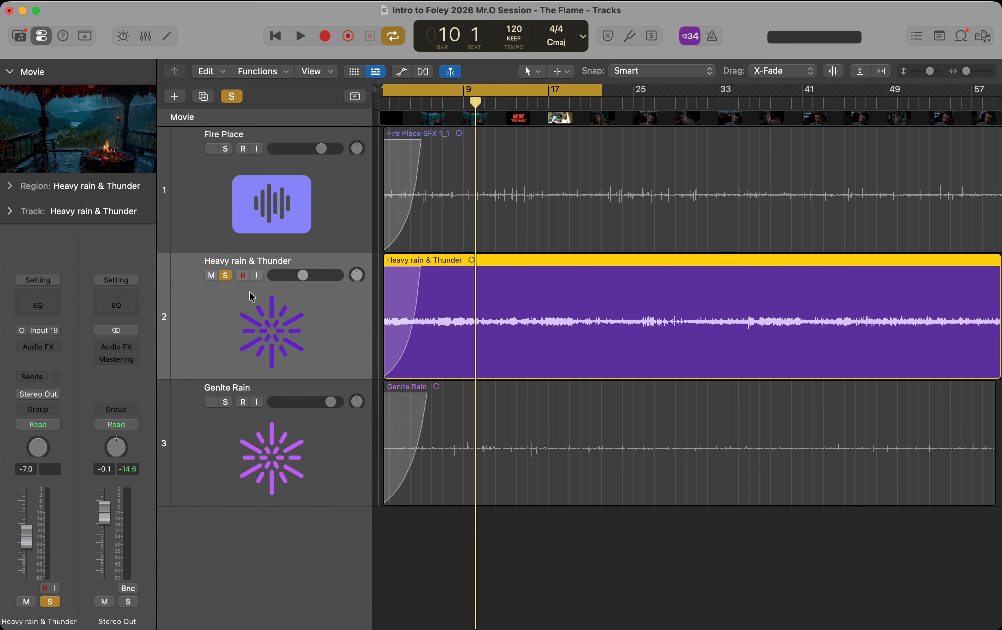
Copy the settings of the Fire Place track's Channel EQ and close its window.
left_click(225, 205)
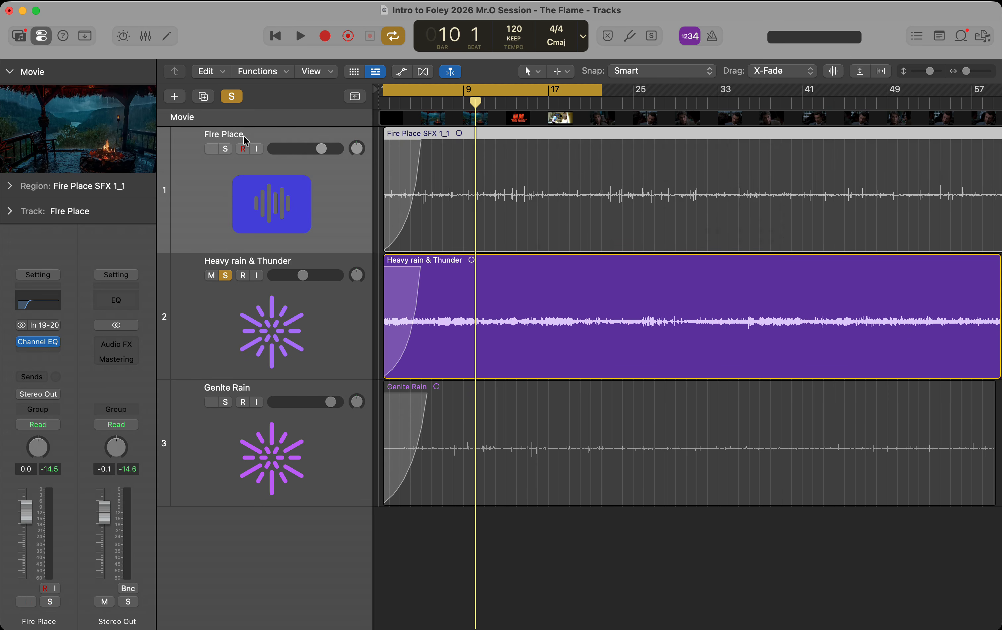
left_click(40, 343)
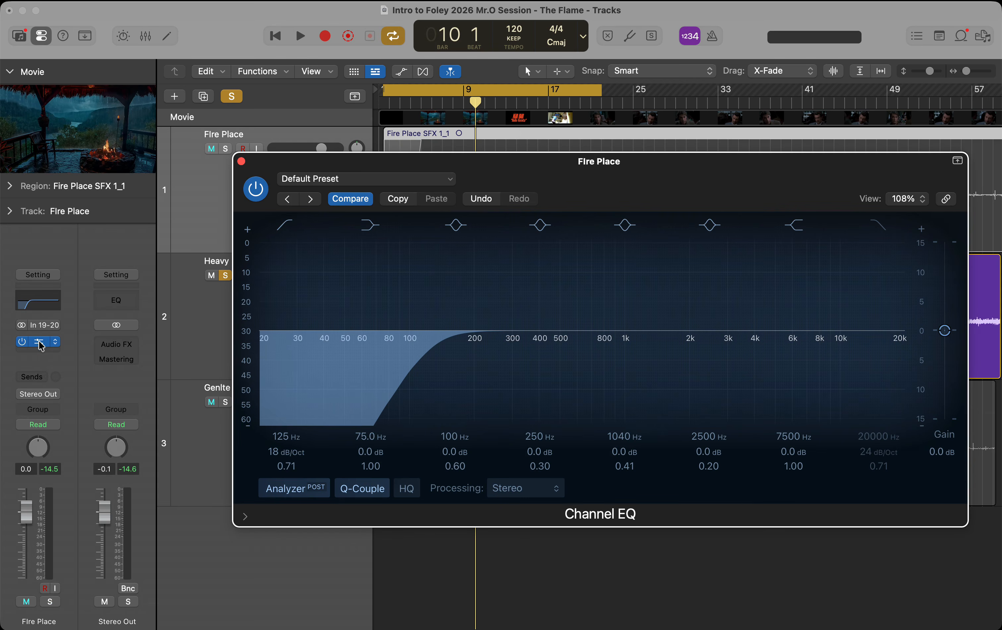
left_click(400, 198)
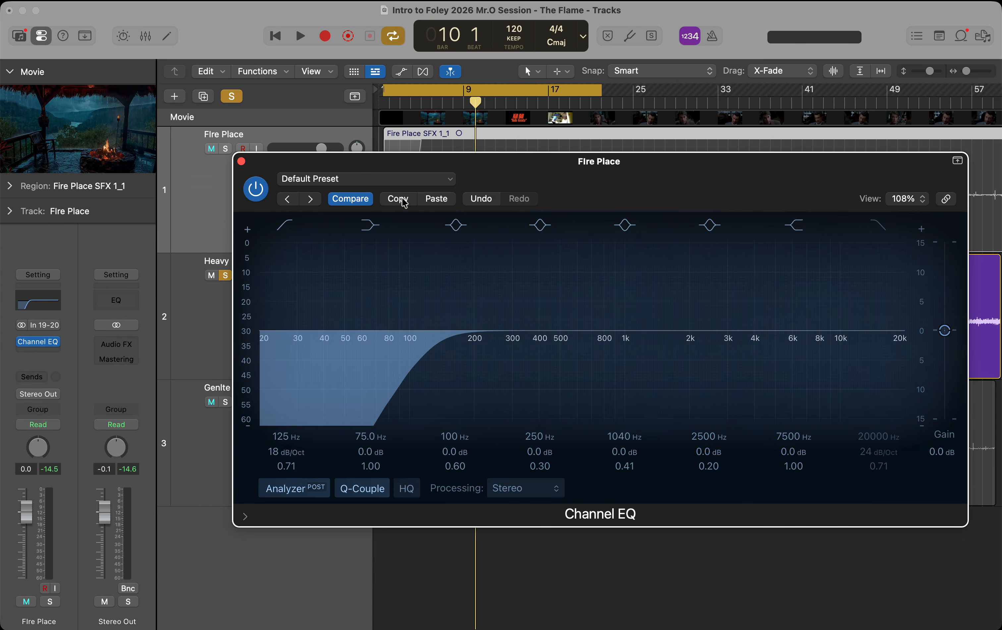
left_click(241, 161)
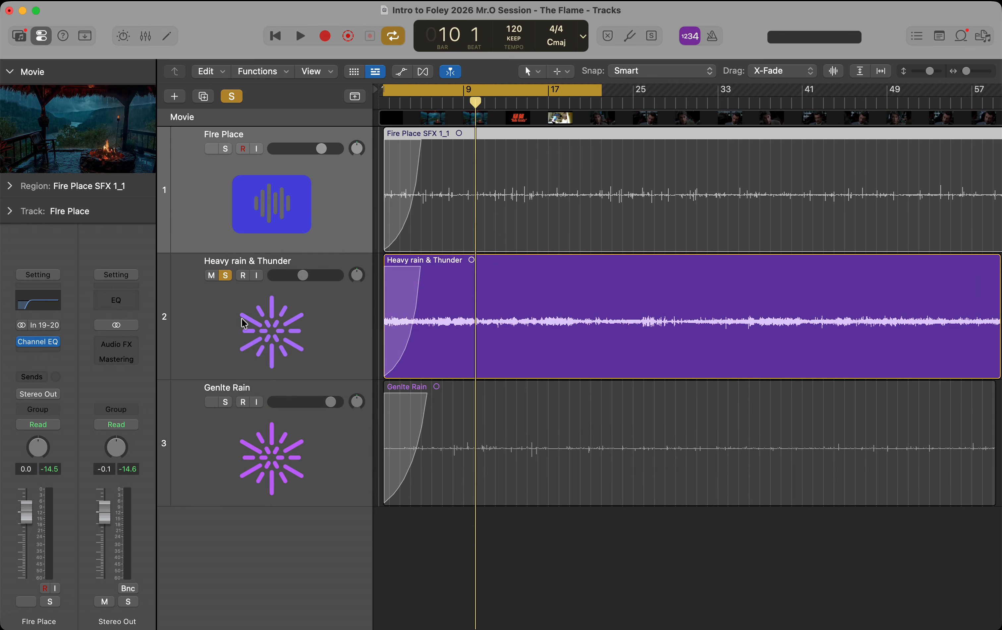
Insert a Channel EQ on the Heavy rain & Thunder track, paste the copied Fire Place settings into it and close it.
left_click(244, 323)
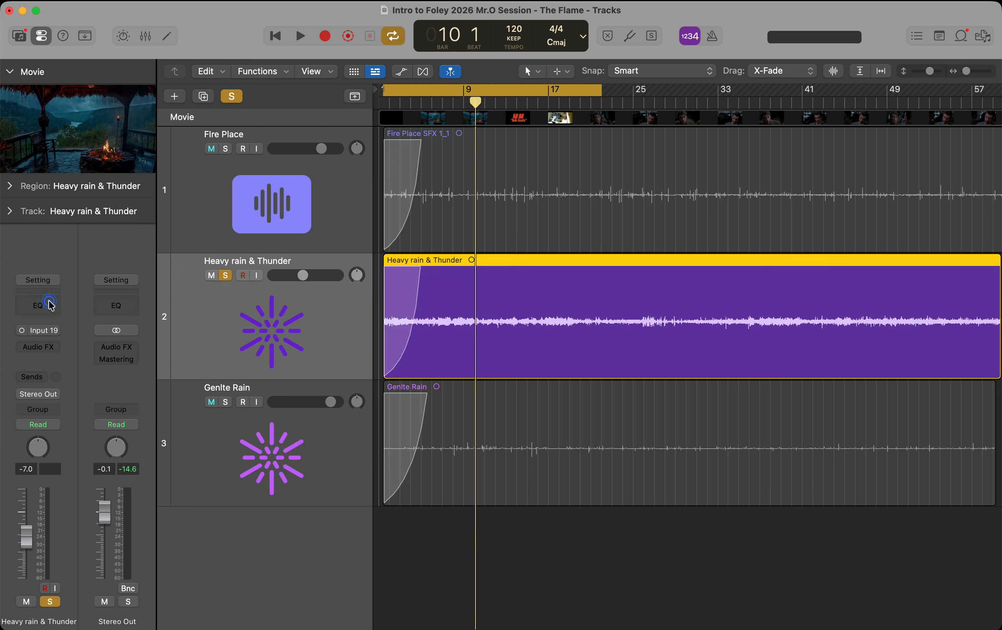
left_click(50, 305)
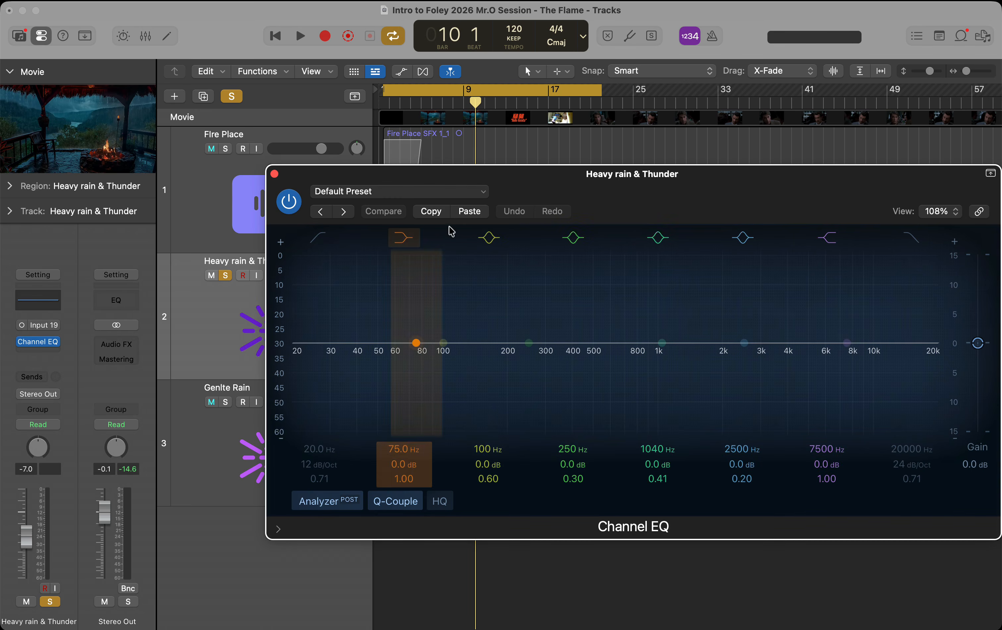
left_click(474, 213)
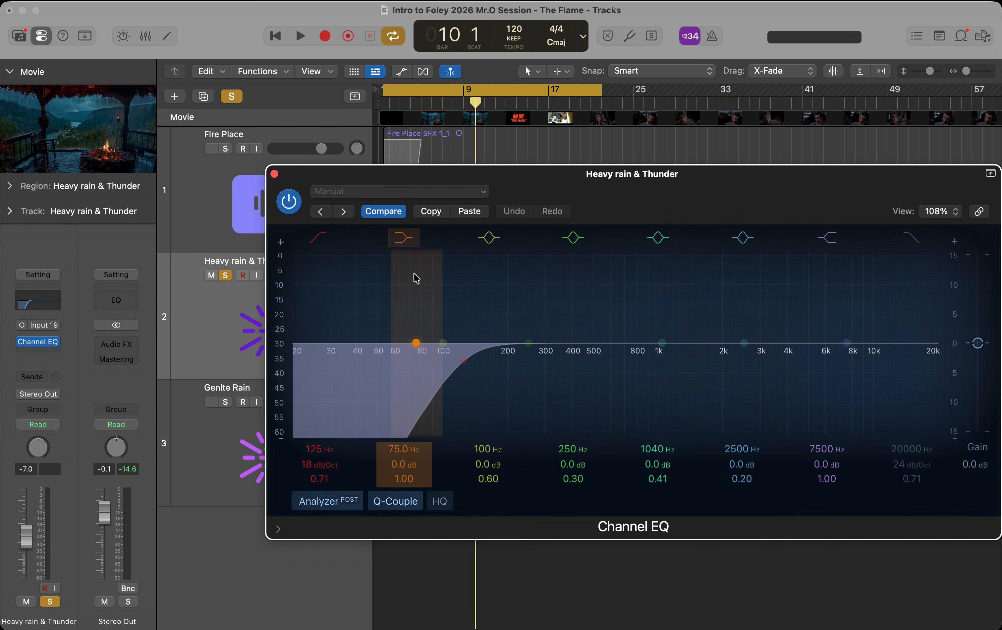
left_click(275, 174)
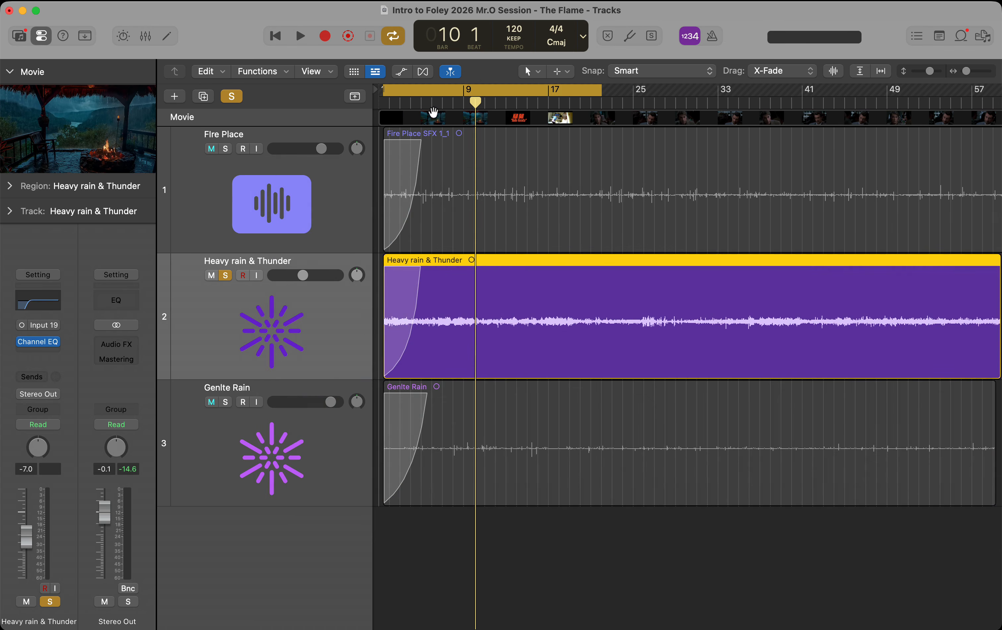
Play Heavy rain & Thunder from around bar 5, toggling its Channel EQ to compare the sound, and unsolo the track.
double_click(426, 102)
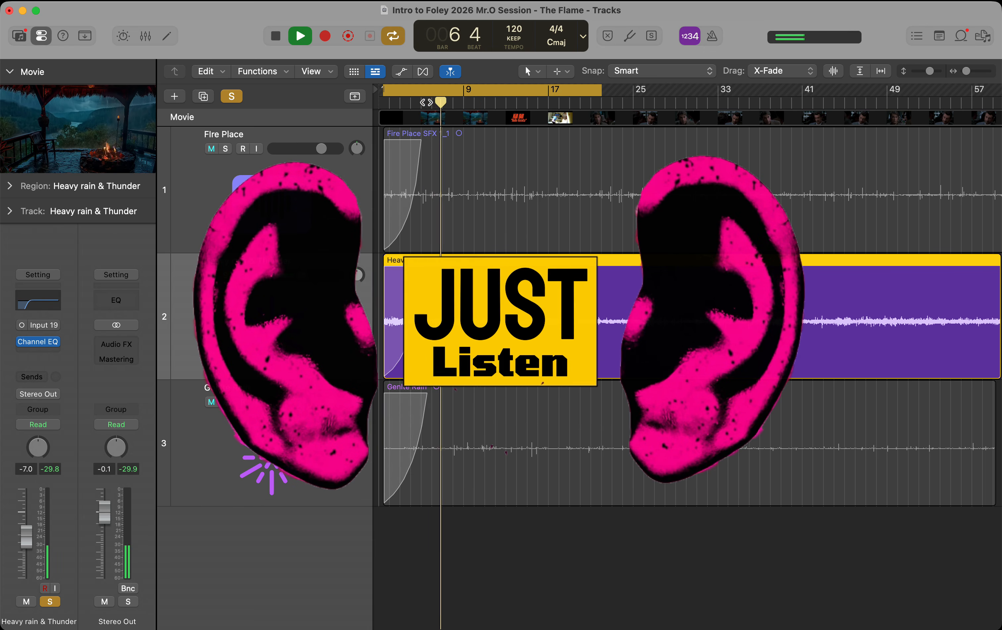
left_click(22, 342)
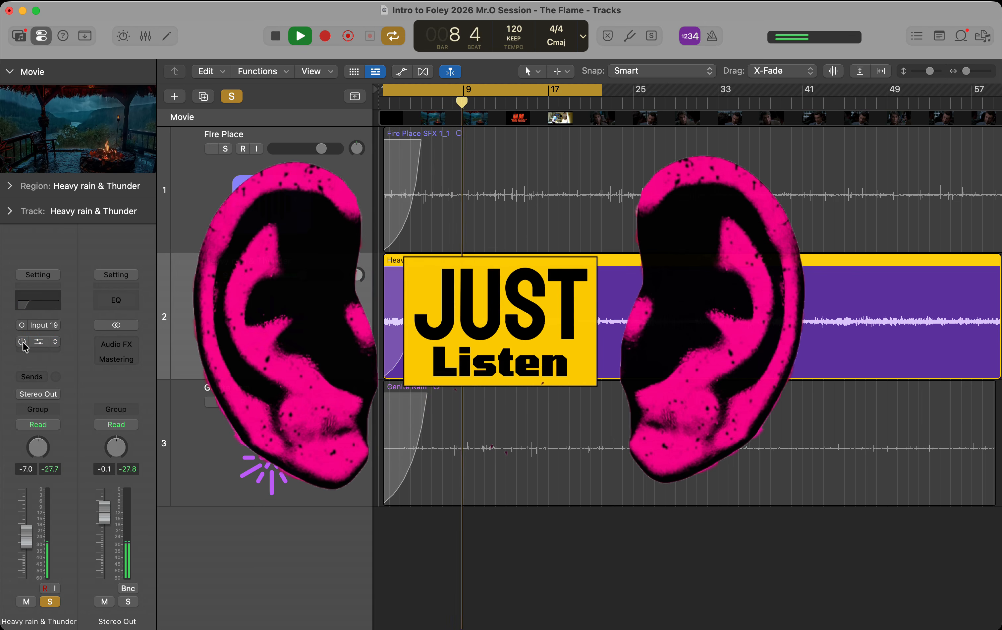
left_click(23, 343)
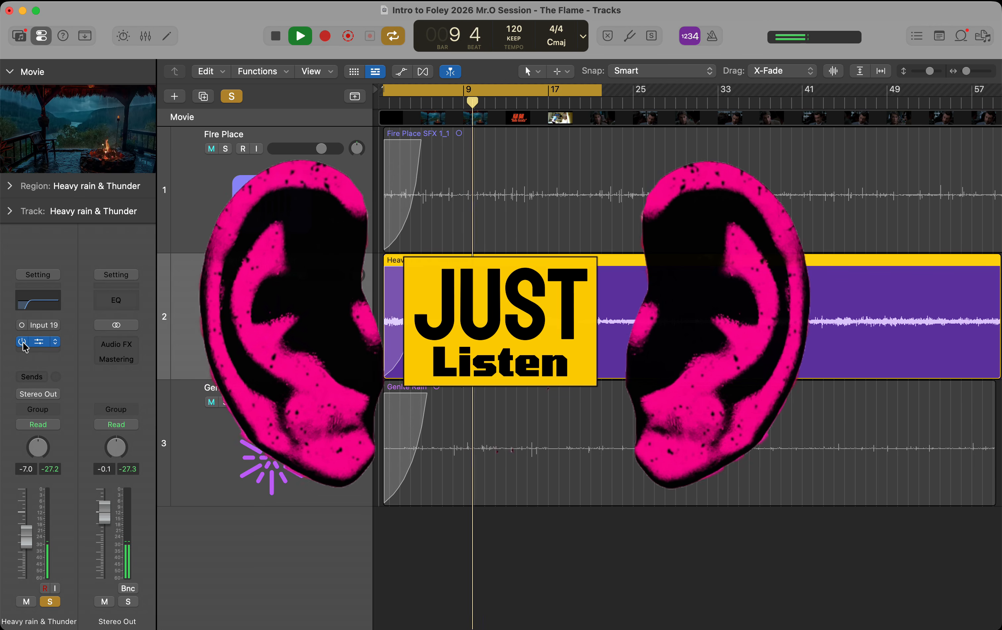
key("space")
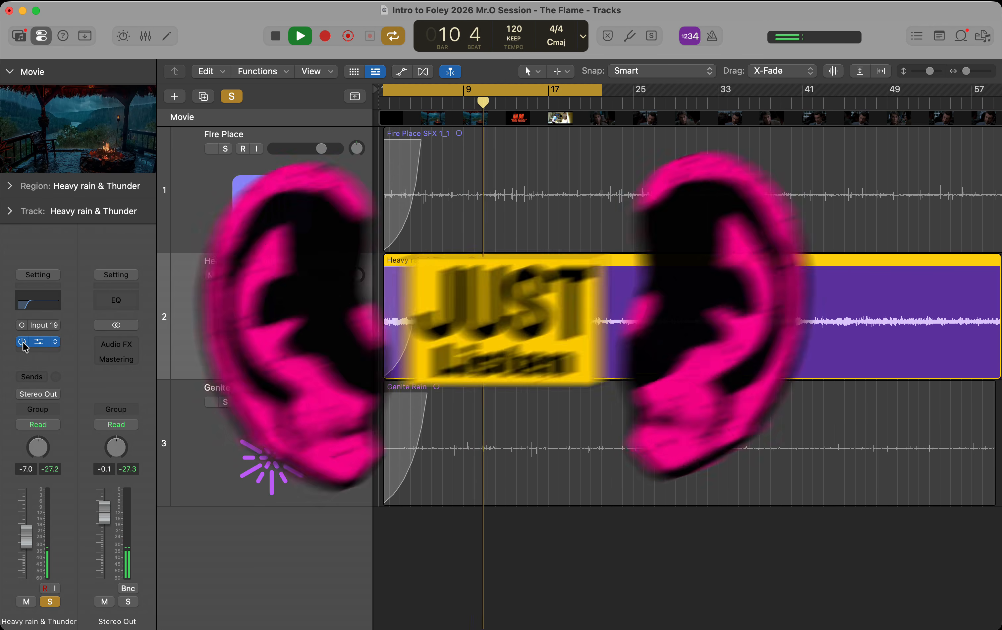
left_click(225, 275)
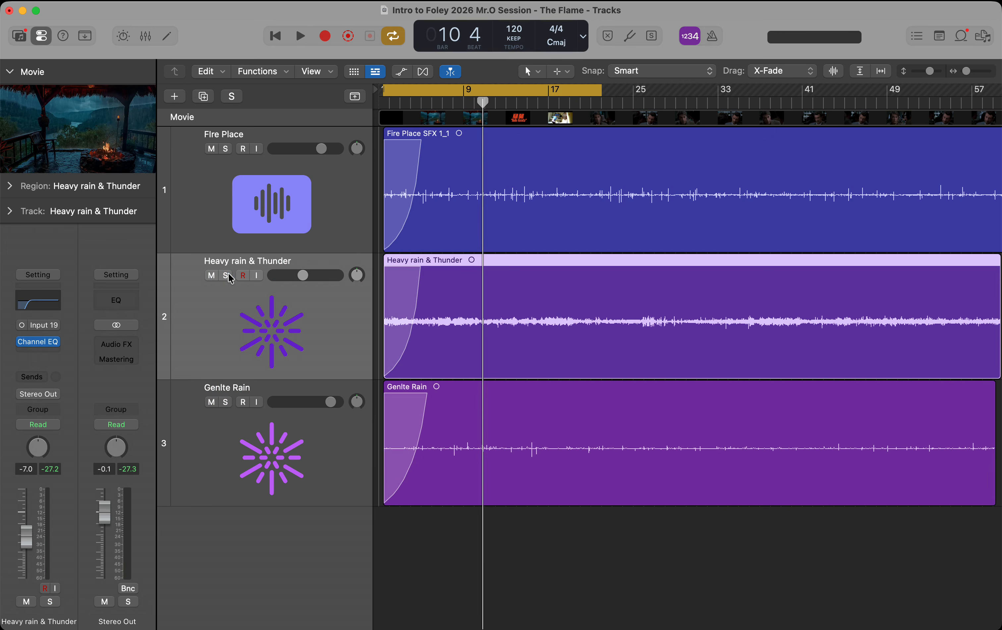
Correct the misspelled name of the third track, Genlte Rain, to Gentle Rain.
left_click(252, 449)
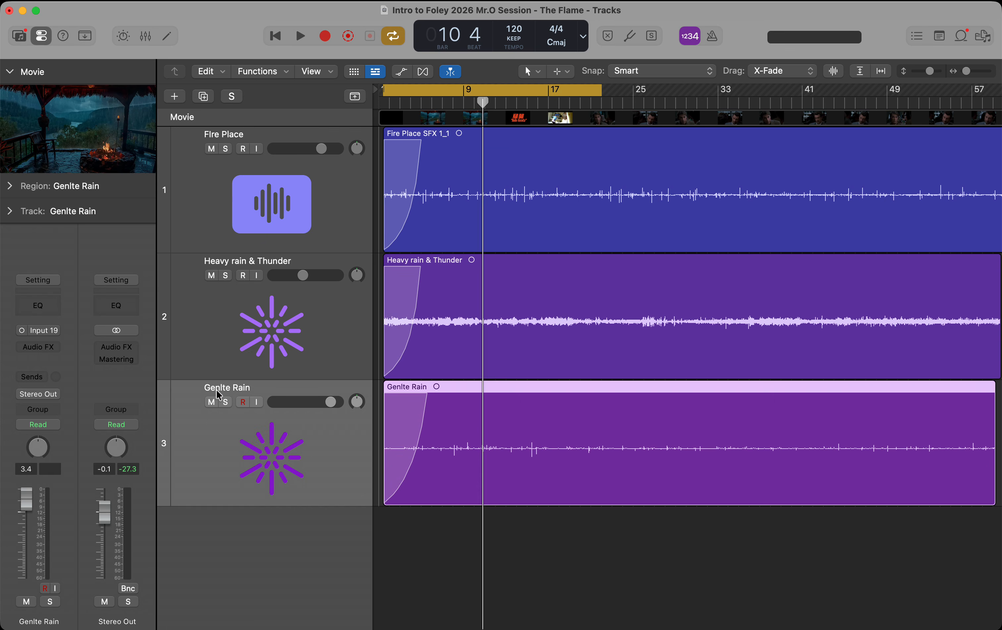
double_click(229, 387)
left_click(229, 388)
key("BackSpace")
key("BackSpace")
key("BackSpace")
type("tle")
Solo the Gentle Rain track and play it briefly to hear its unprocessed sound.
left_click(226, 402)
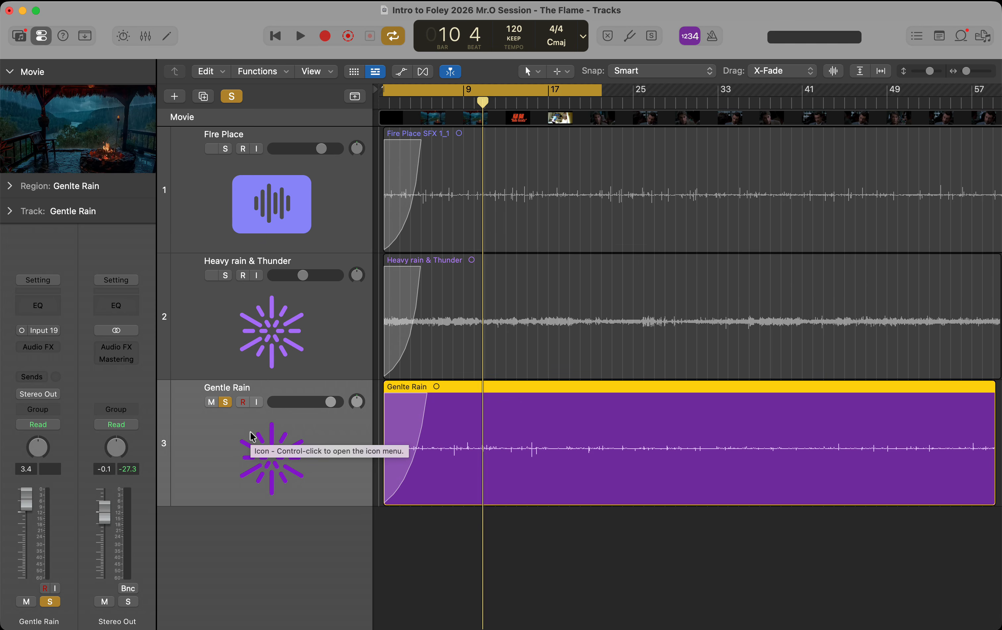
key("space")
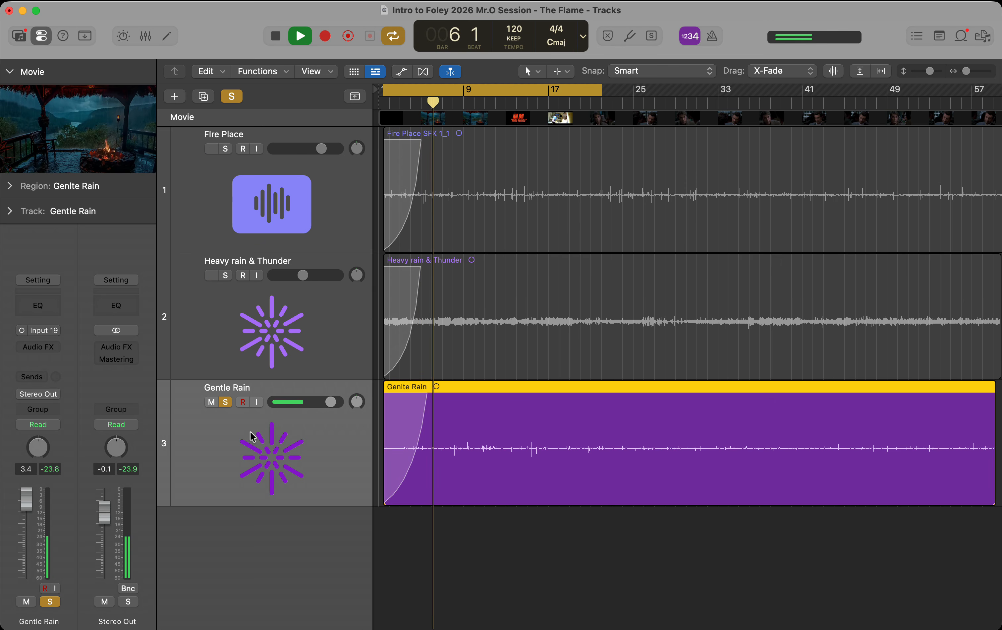
key("space")
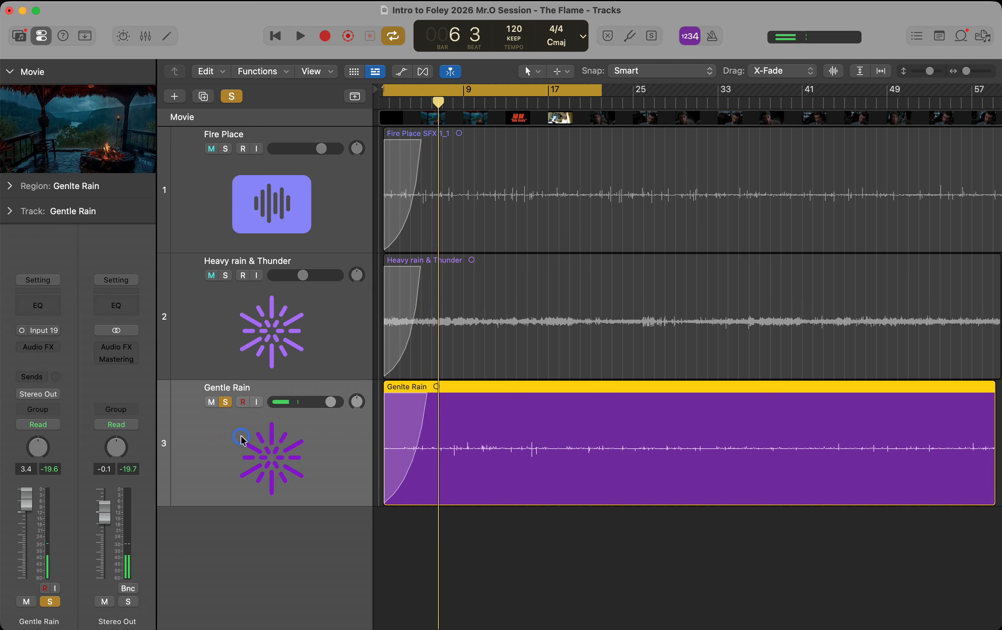
Insert a Channel EQ on the Gentle Rain track, paste the copied settings into it and set the low cut to 80 Hz.
left_click(54, 310)
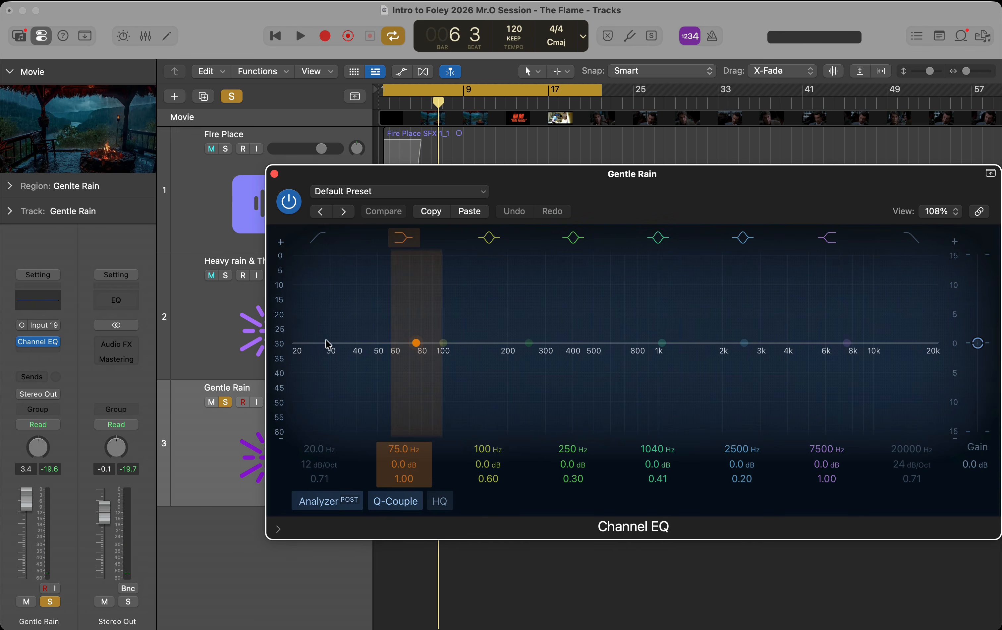
left_click(467, 212)
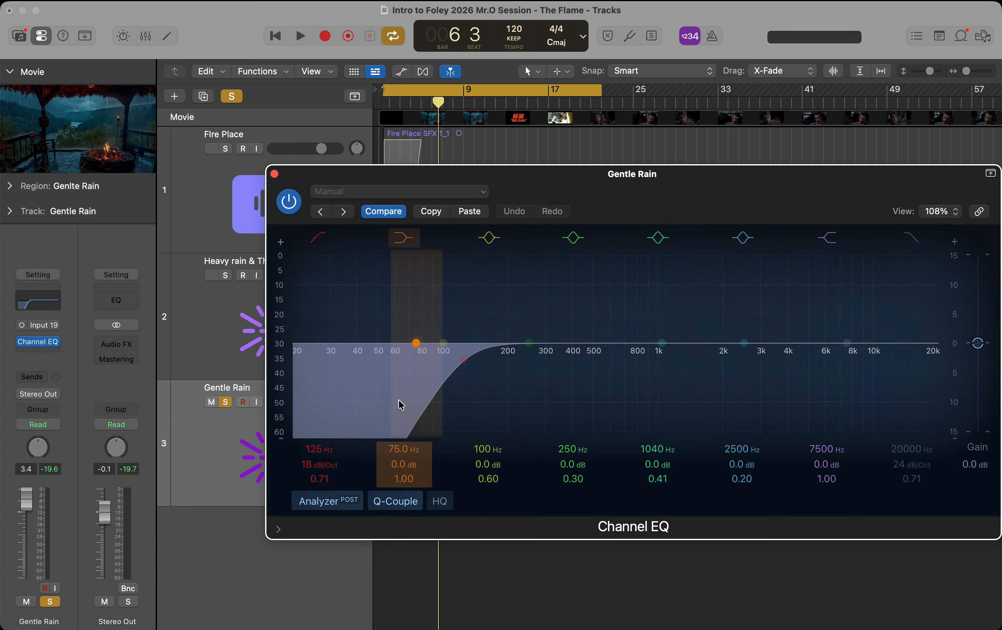
left_click_drag(316, 449, 315, 469)
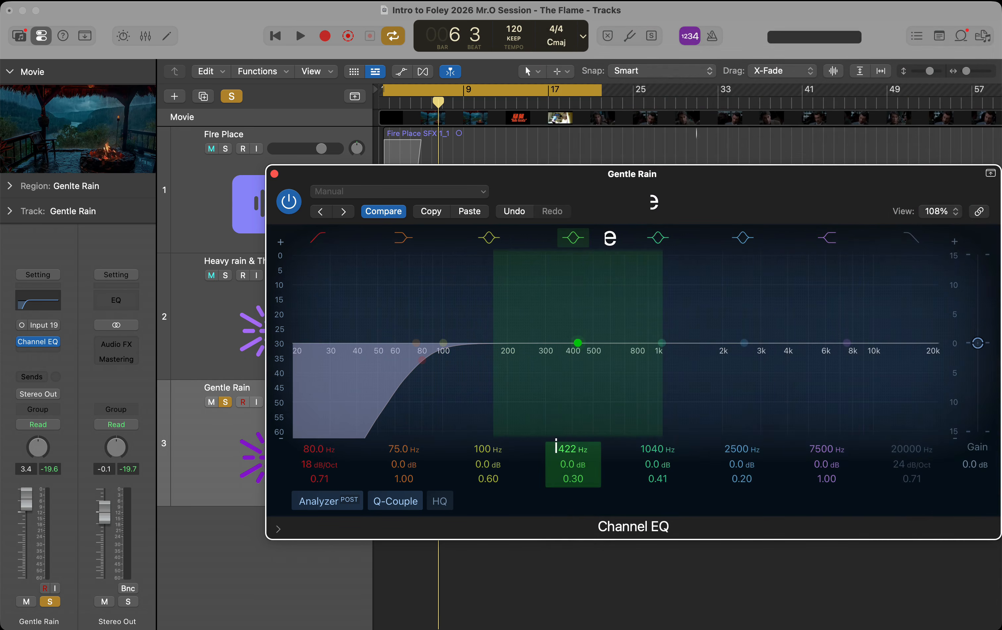
Set the Gentle Rain EQ's green 250 Hz bell band to 452 Hz with a gain of -3.9 dB.
left_click_drag(568, 448, 568, 444)
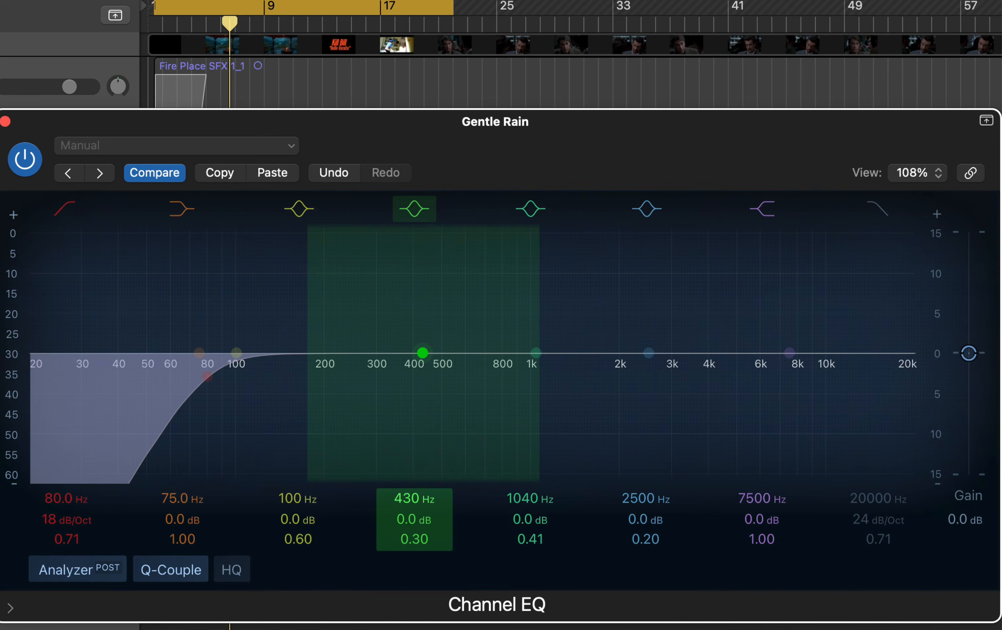
left_click_drag(415, 498, 403, 539)
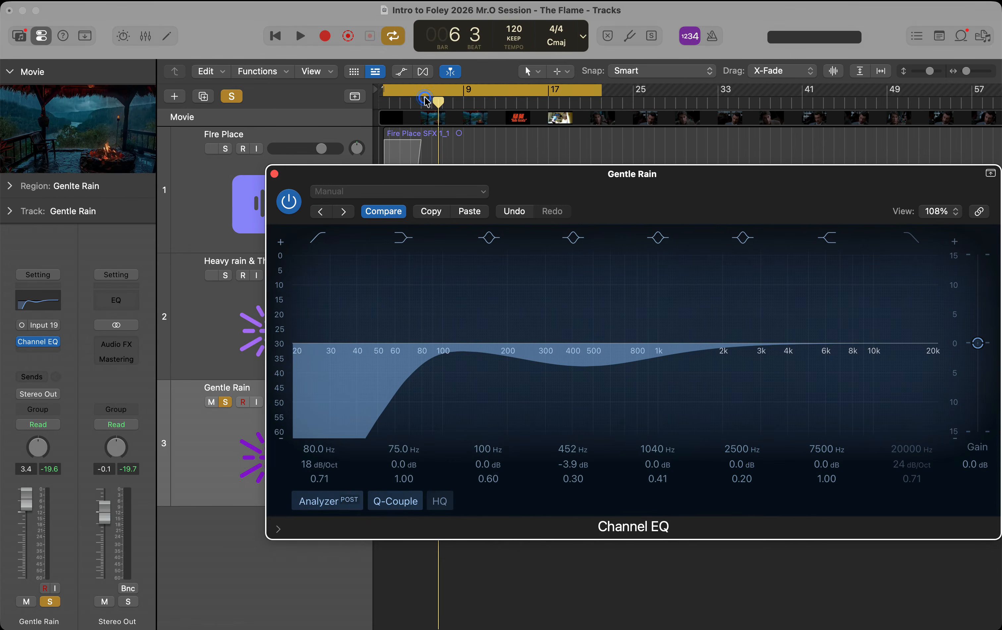
Play Gentle Rain from around bar 5 while toggling its Channel EQ for comparison, and finish by closing the EQ and unsoloing the track.
left_click(427, 101)
key("space")
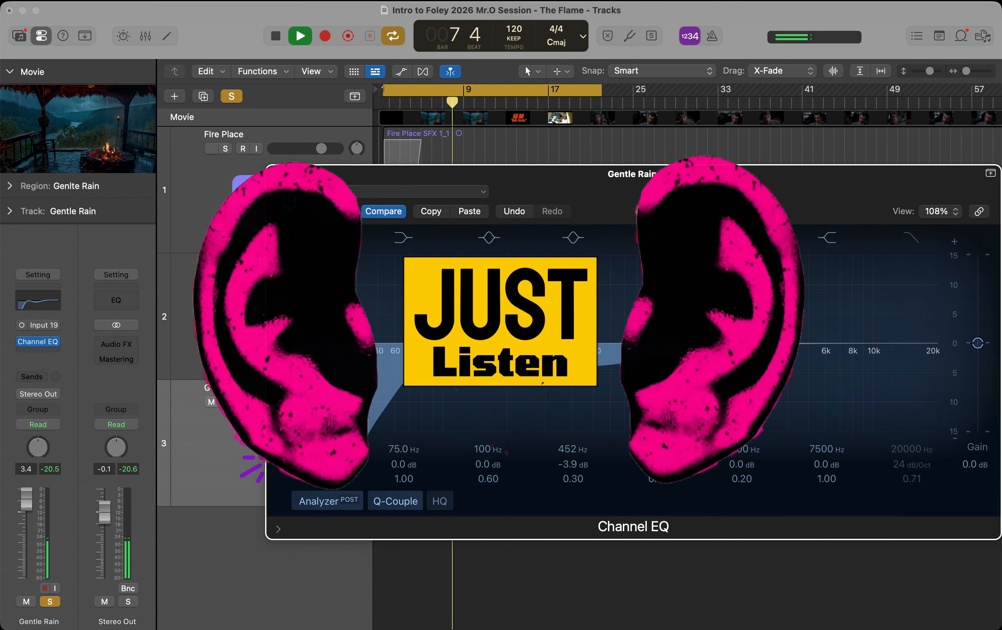
left_click(288, 201)
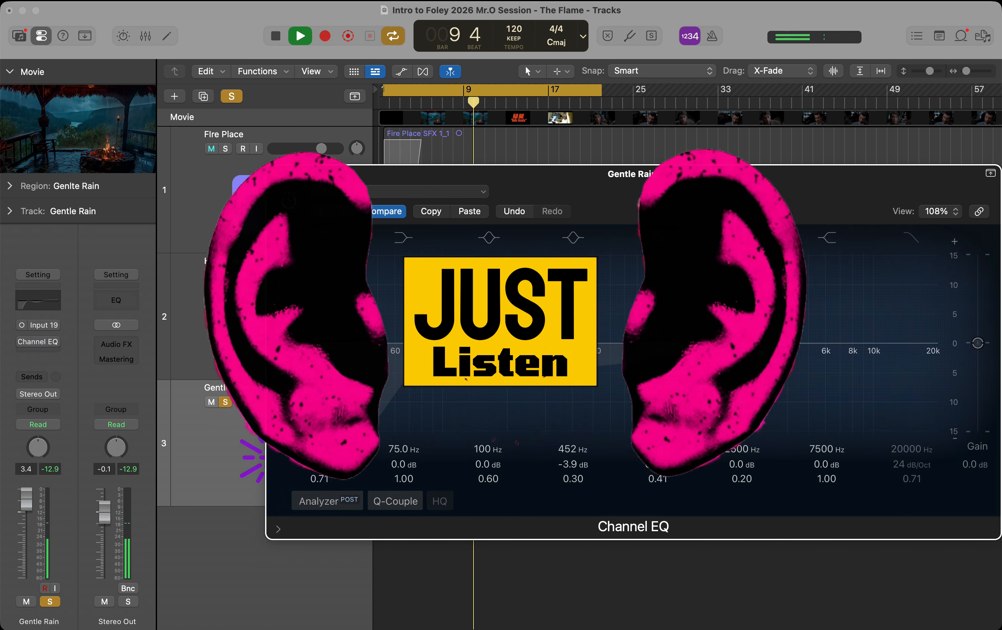
left_click(289, 202)
key("space")
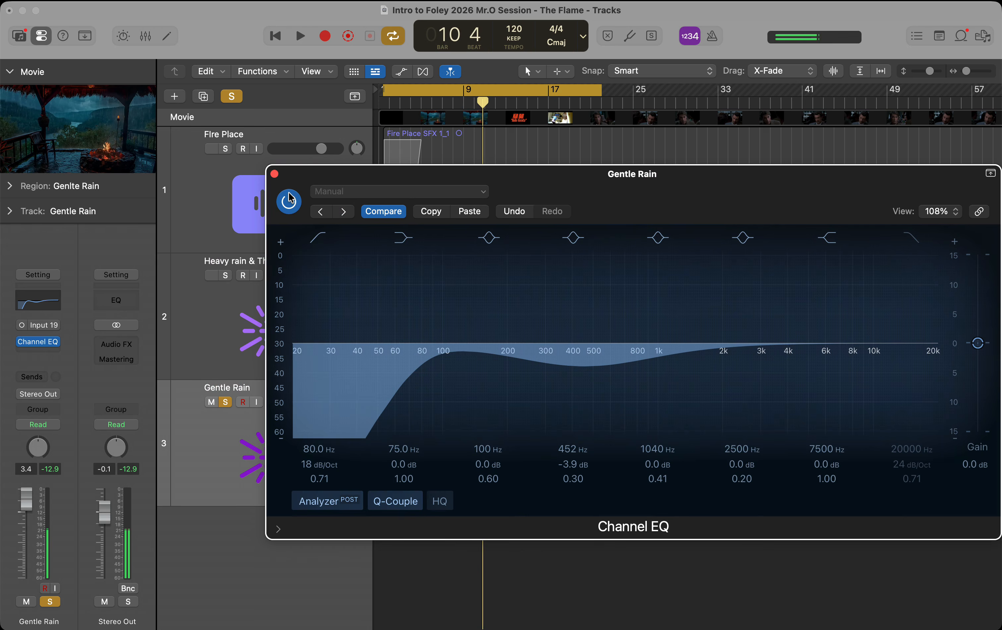
left_click(275, 173)
left_click(225, 402)
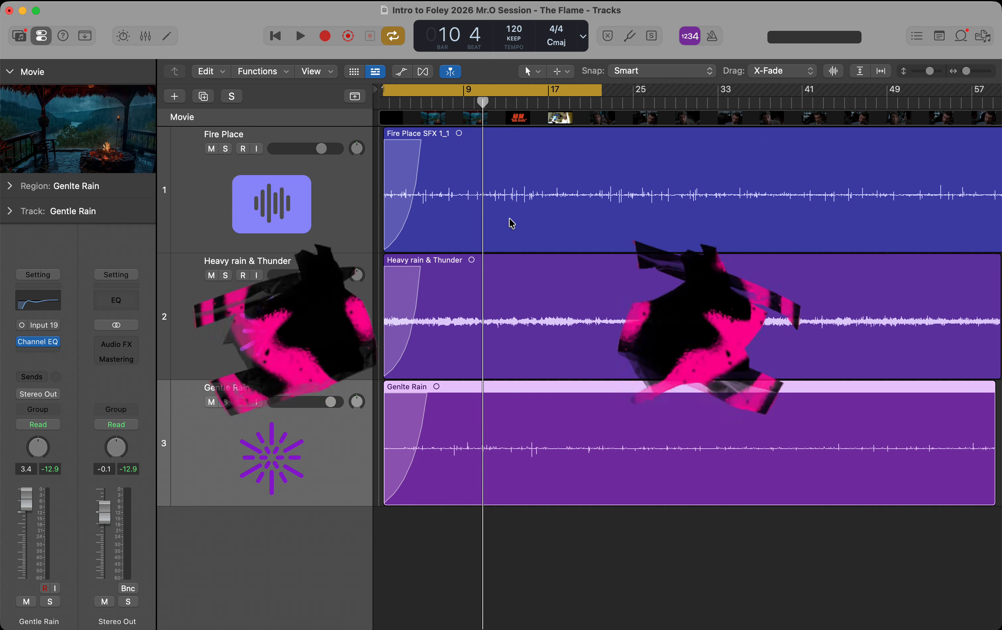
Play all three tracks together from the beginning to check the mix.
key("Return")
key("space")
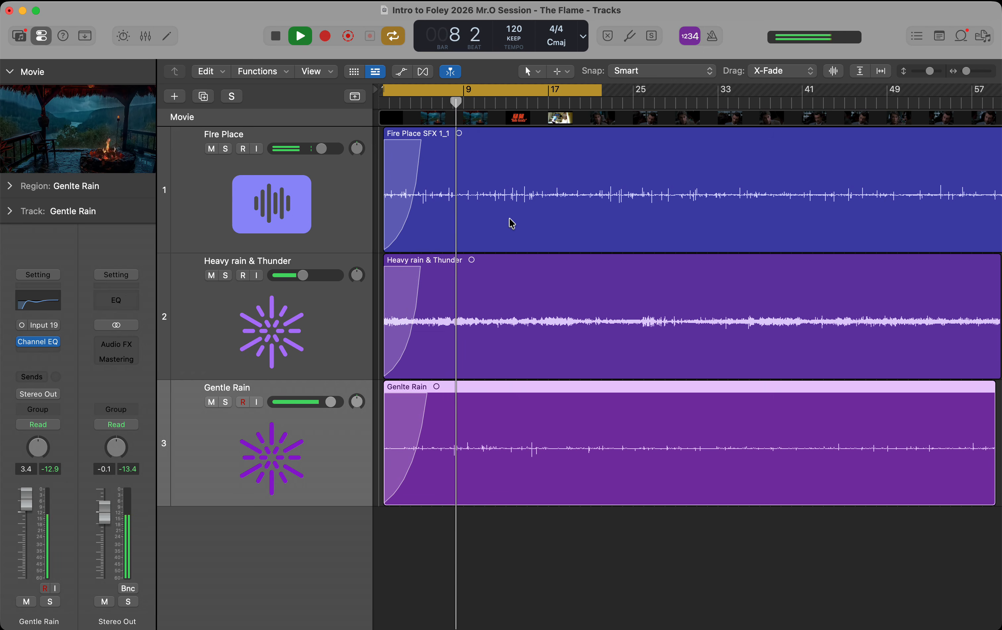
key("space")
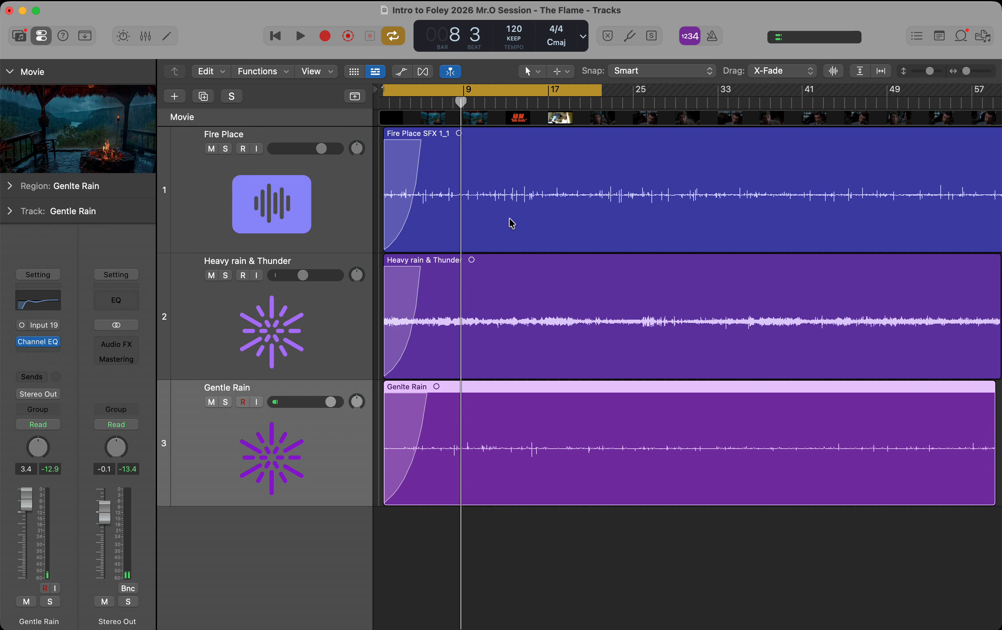
Lower the volume of Gentle Rain to -3.2 dB, Heavy rain & Thunder to -8.0 dB and Fire Place to -3.2 dB.
key("x")
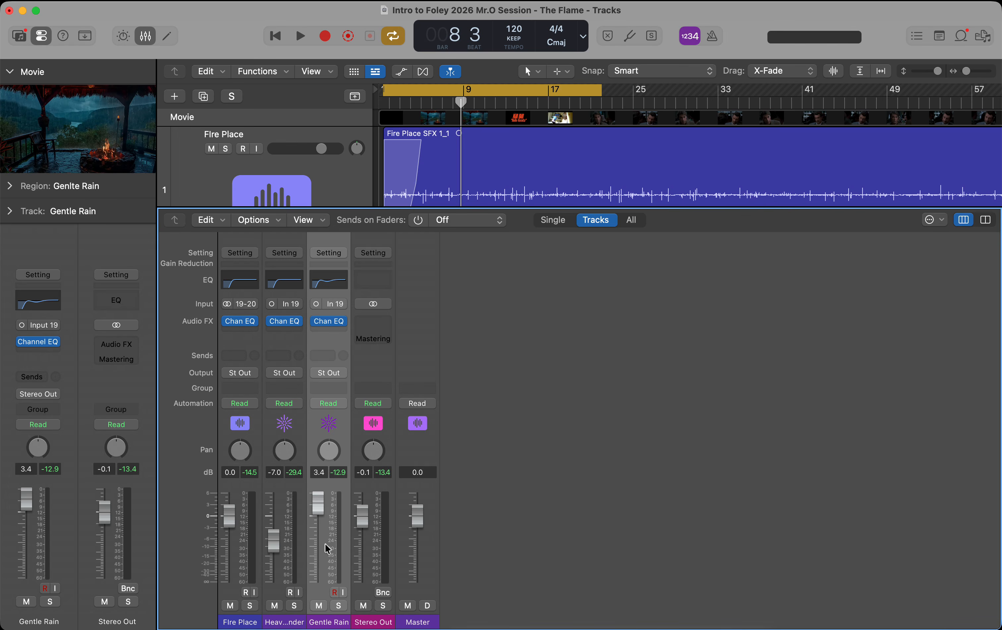
left_click_drag(325, 510, 273, 543)
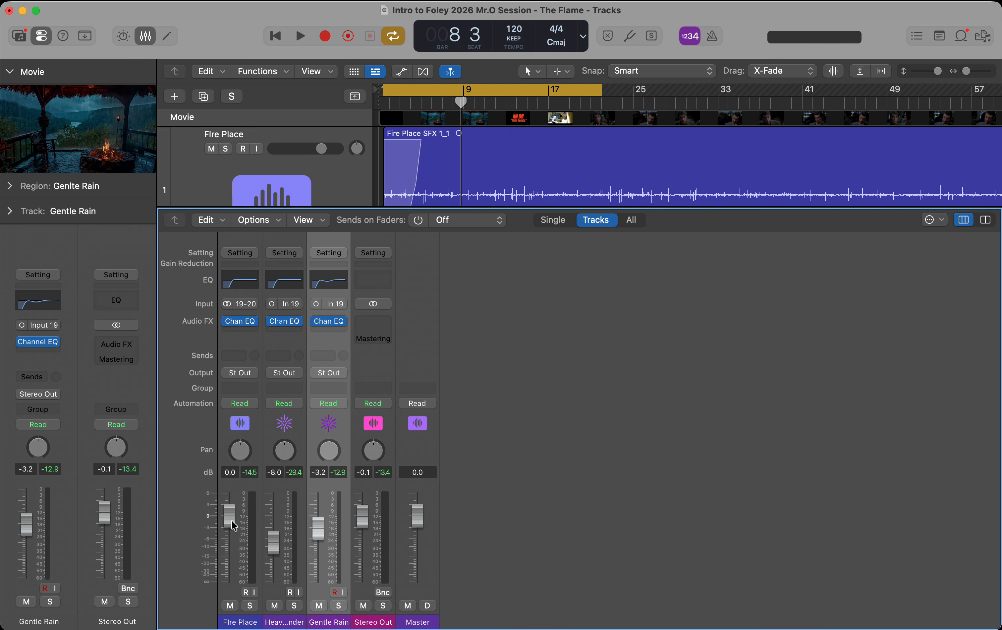
key("x")
left_click(309, 184)
left_click_drag(322, 149, 312, 149)
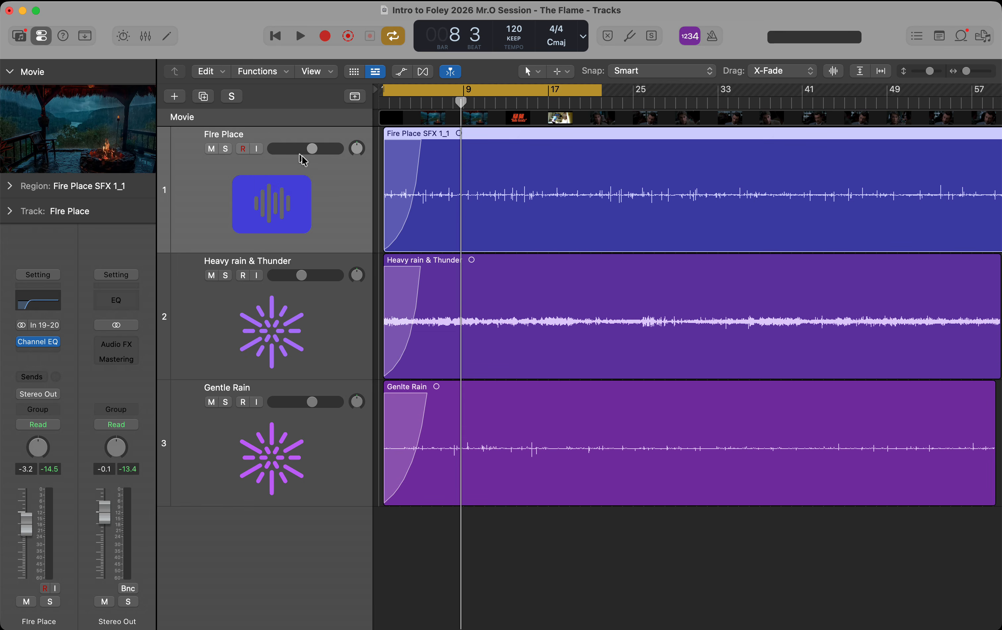
Open the movie in its own floating window over the tracks area and turn off cycle mode.
key("super+Left")
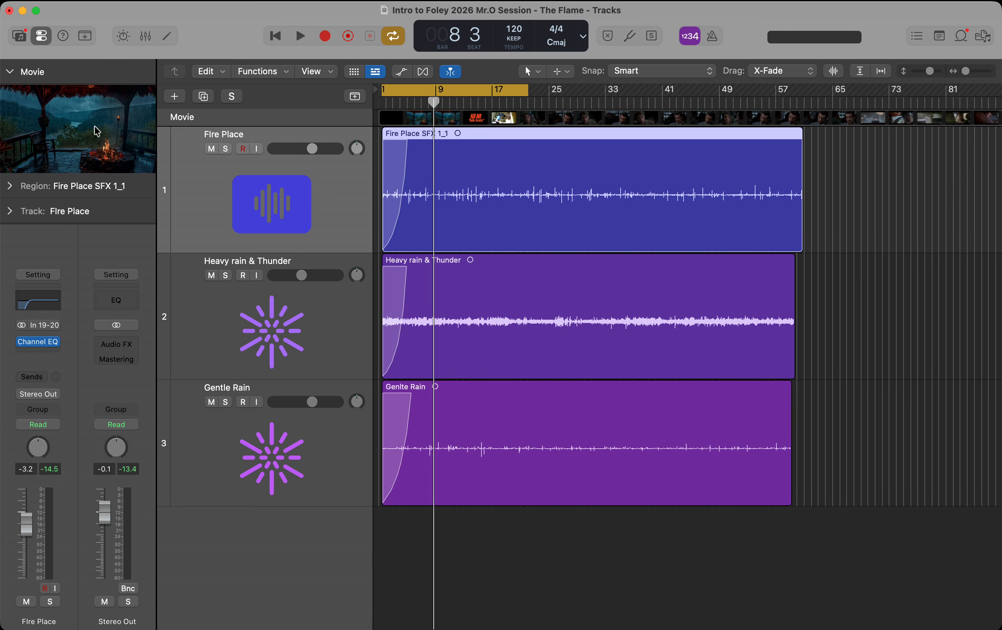
left_click(95, 129)
left_click_drag(150, 348, 486, 160)
left_click(439, 99)
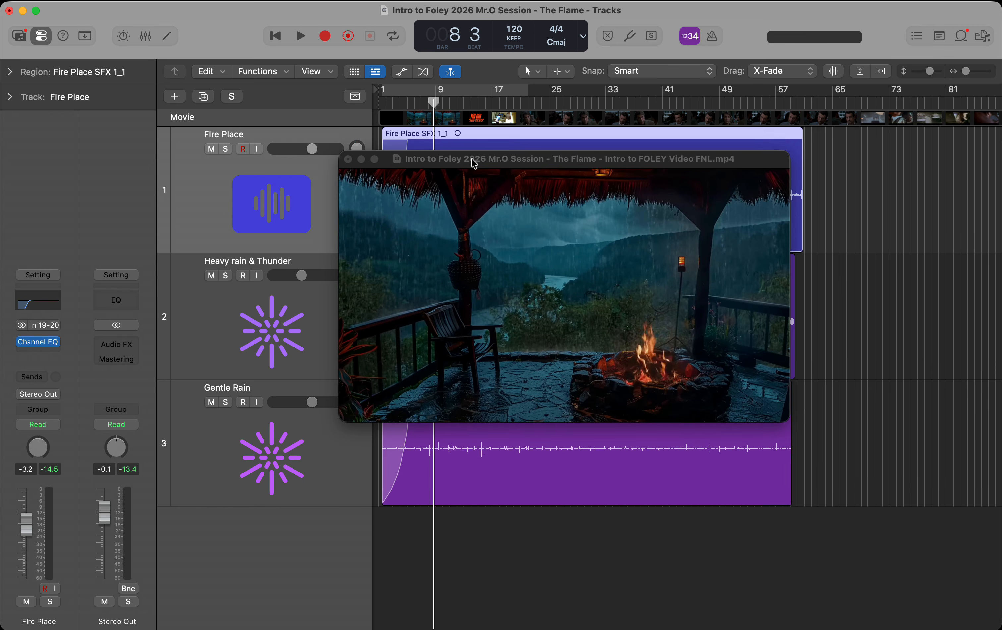
Reposition the floating movie window and enlarge it so it leaves the bar ruler free.
left_click_drag(475, 164, 453, 153)
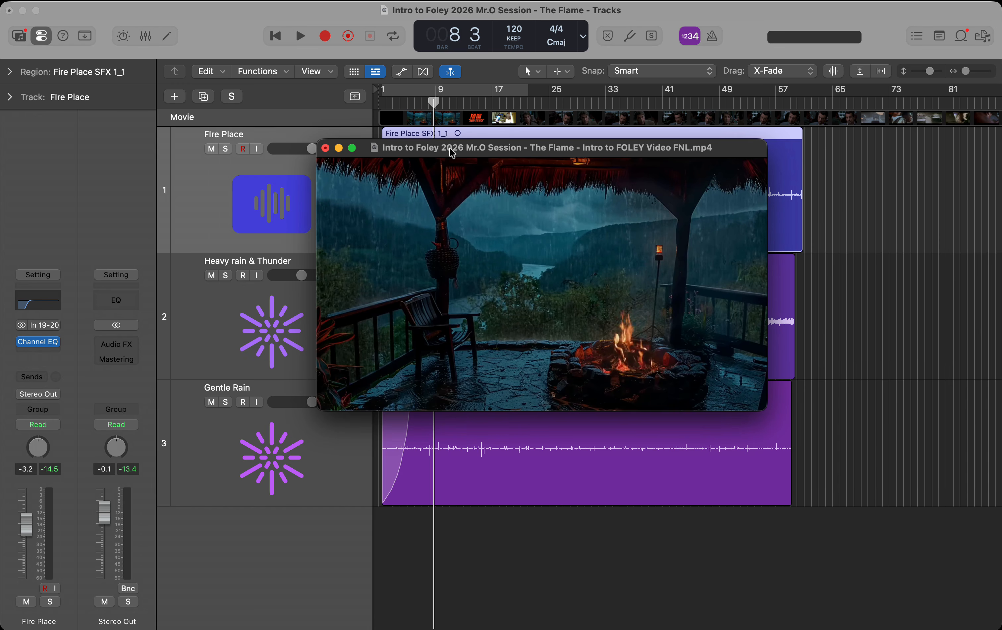
left_click_drag(453, 154, 456, 115)
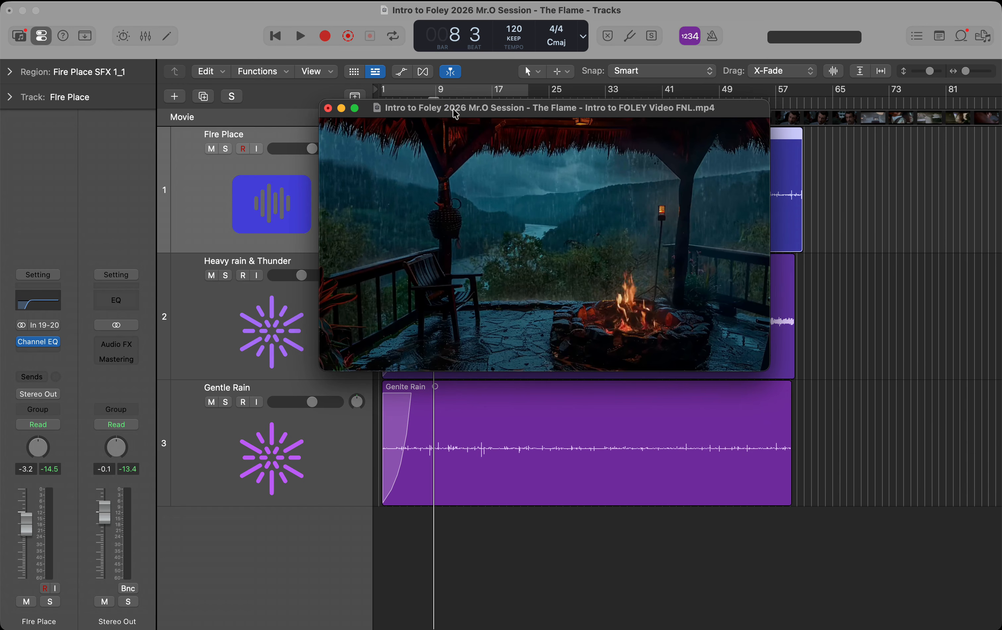
left_click_drag(476, 112, 219, 26)
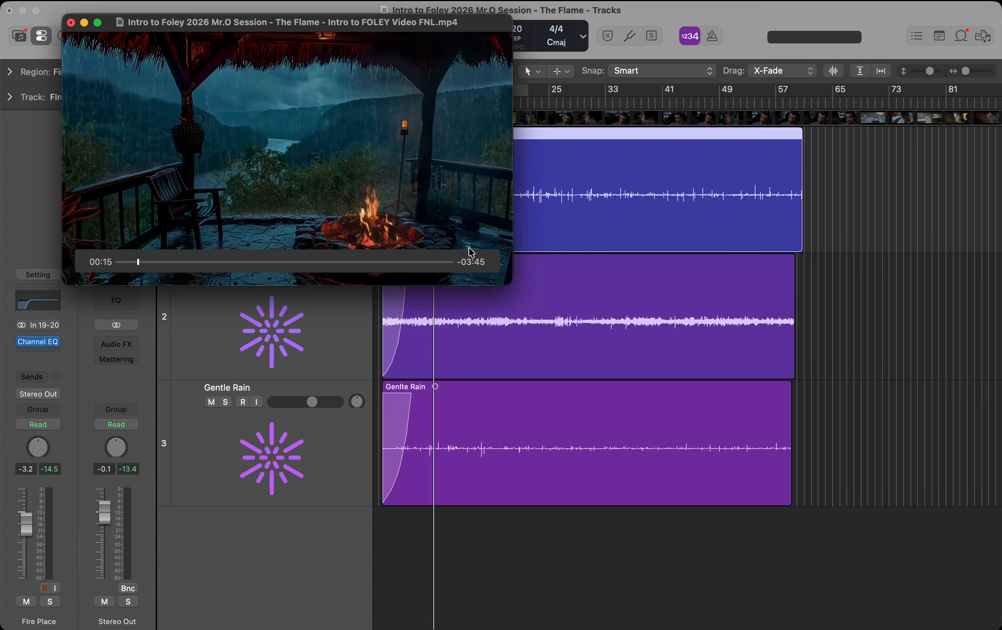
left_click_drag(505, 282, 575, 446)
left_click_drag(409, 21, 389, 190)
Position the playhead just after bar 12, where the movie cuts from the fire scene to black, keeping the movie window clear of the ruler.
scroll(443, 112, "up", 5)
scroll(445, 117, "up", 3)
scroll(427, 110, "left", 3)
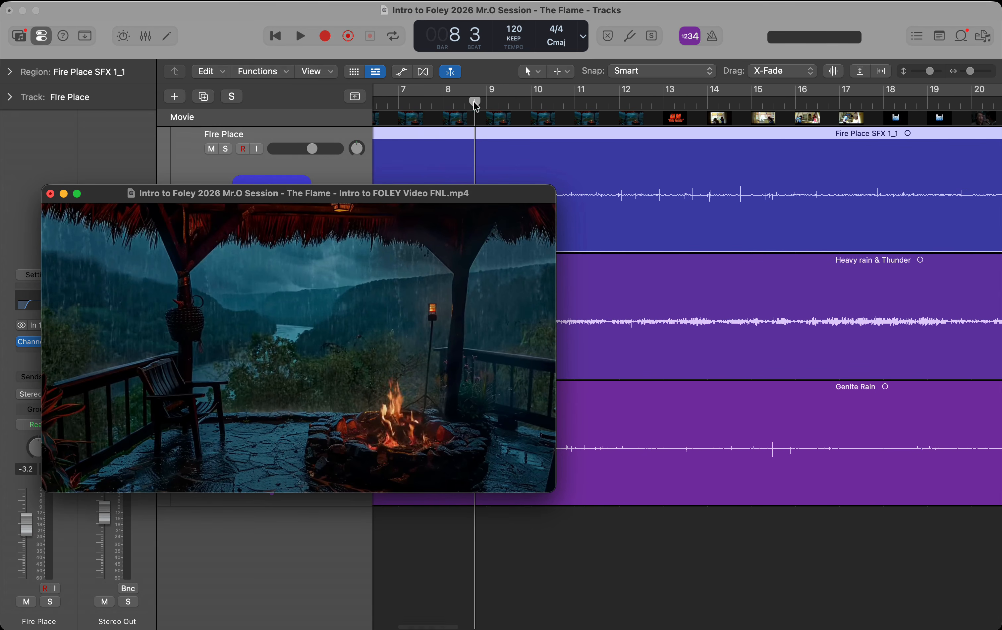
left_click_drag(470, 193, 452, 286)
left_click_drag(480, 103, 619, 119)
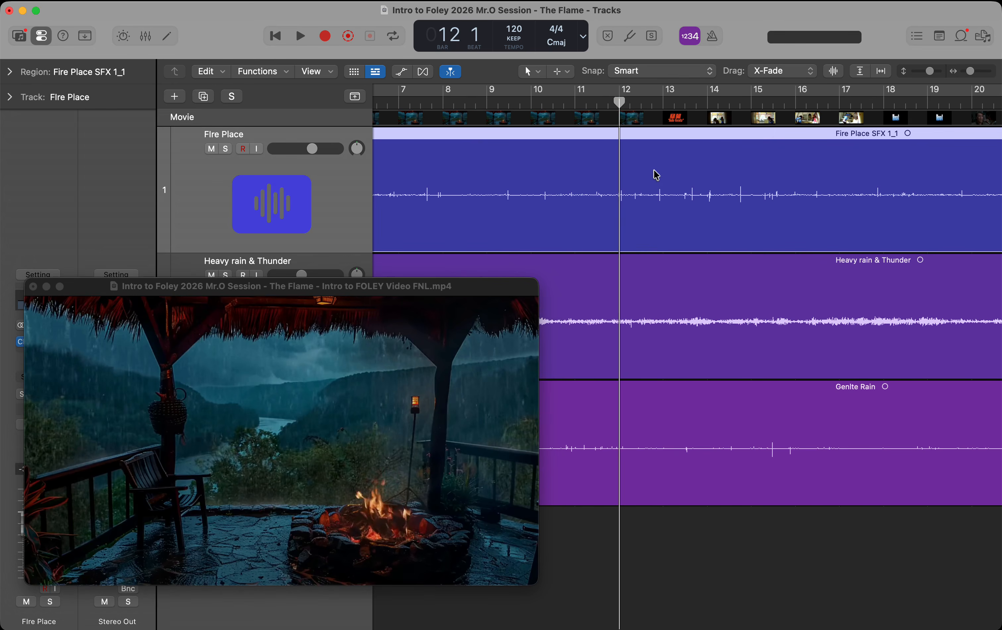
scroll(654, 171, "up", 5)
left_click_drag(497, 102, 528, 110)
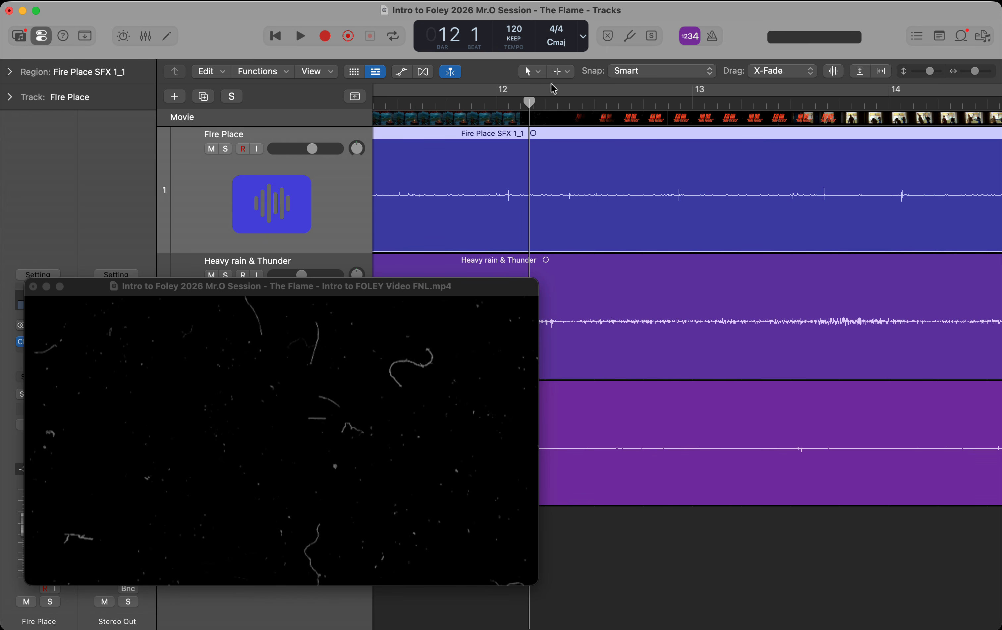
Select the regions on all three tracks and split them at the playhead just after bar 12 with the Scissors tool.
left_click_drag(615, 537, 590, 215)
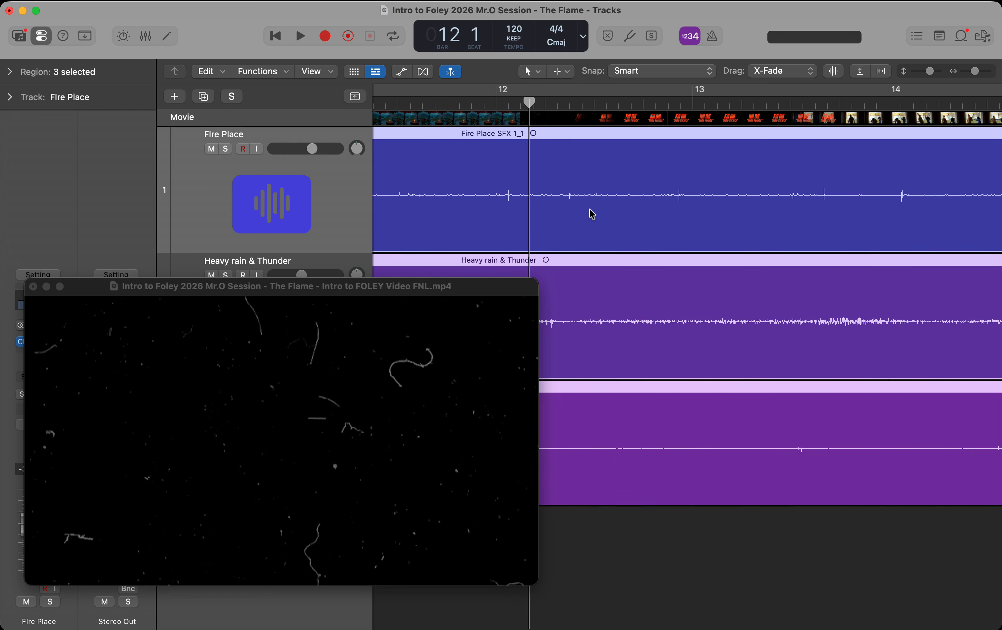
scroll(592, 214, "down", 3)
scroll(592, 214, "down", 3)
key("t")
key("i")
scroll(618, 191, "up", 5)
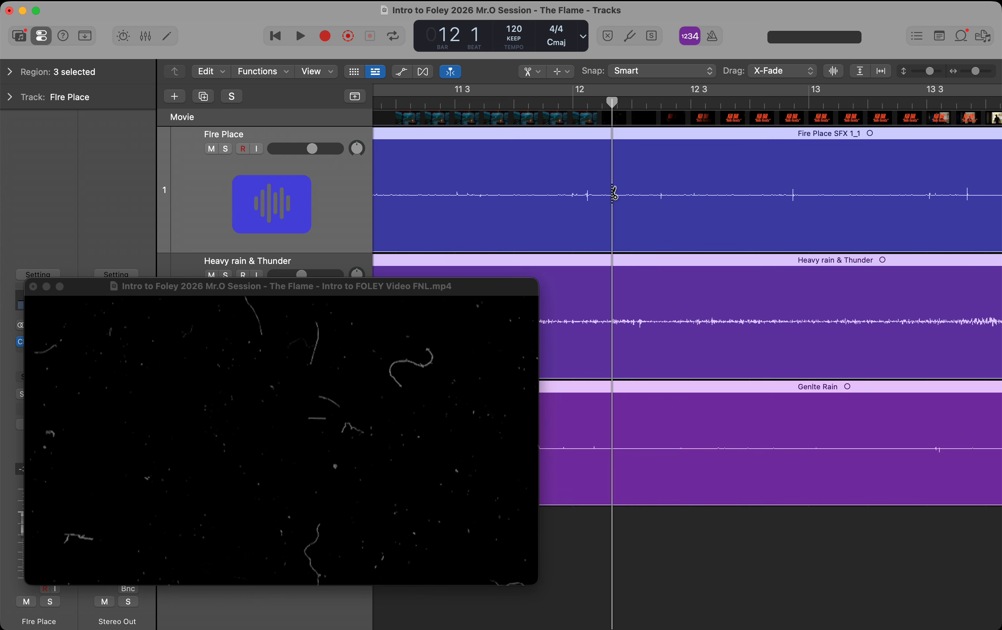
left_click(614, 194)
Delete the three region parts after the split and return to the Pointer tool.
scroll(662, 365, "down", 6)
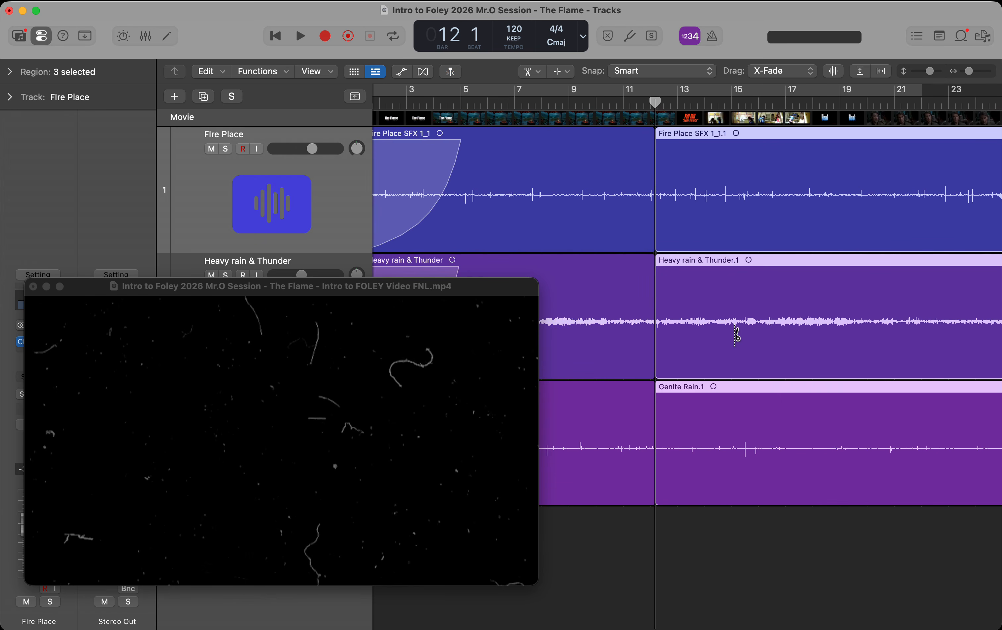
scroll(736, 335, "down", 4)
key("t")
key("t")
key("Delete")
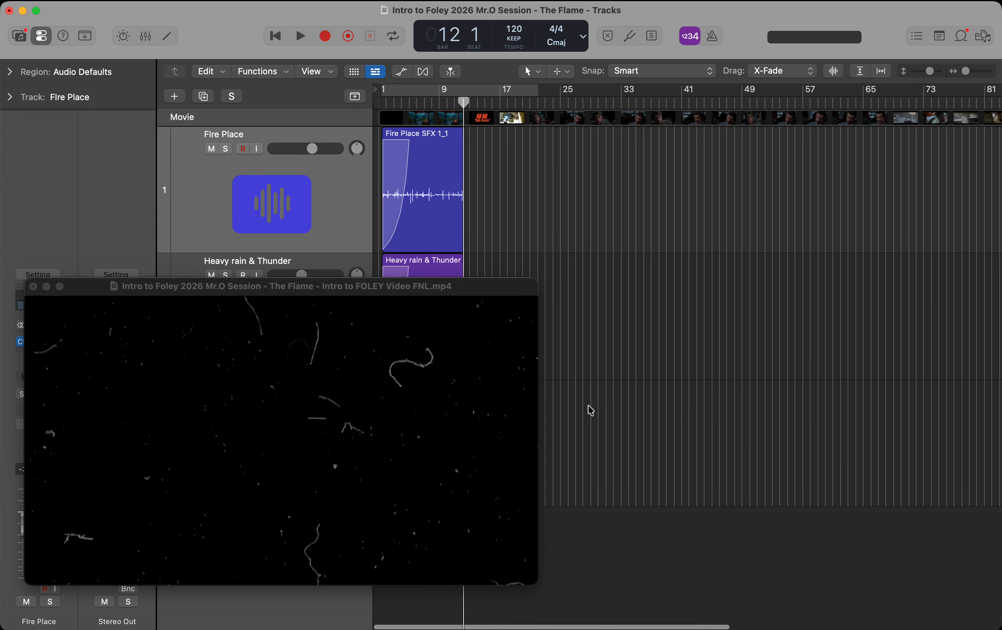
Move the floating movie window off the track headers so the start of the three trimmed regions can be seen.
left_click_drag(425, 289, 892, 141)
scroll(411, 285, "up", 5)
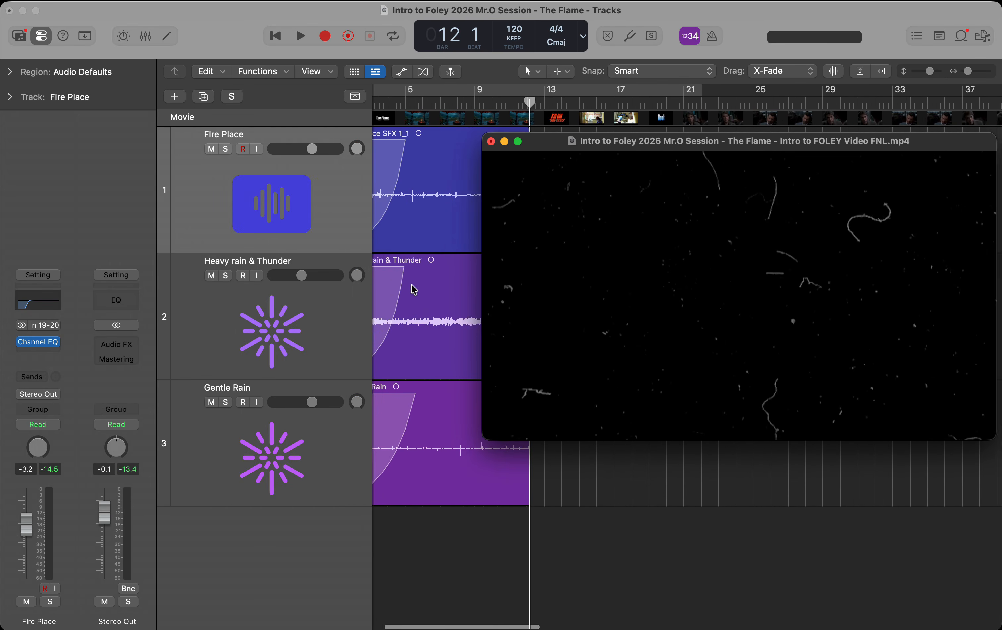
scroll(411, 285, "left", 3)
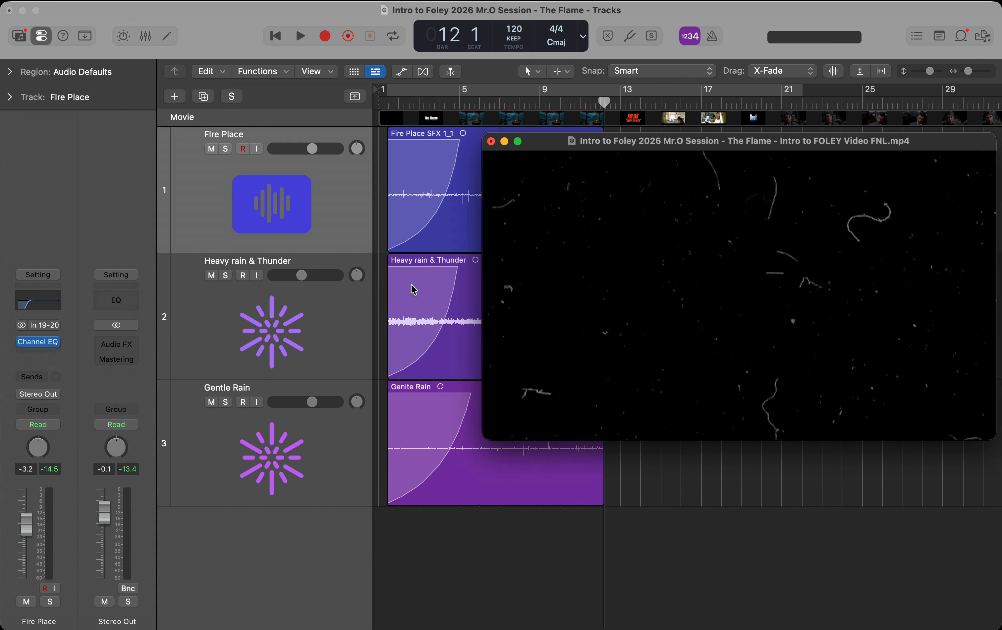